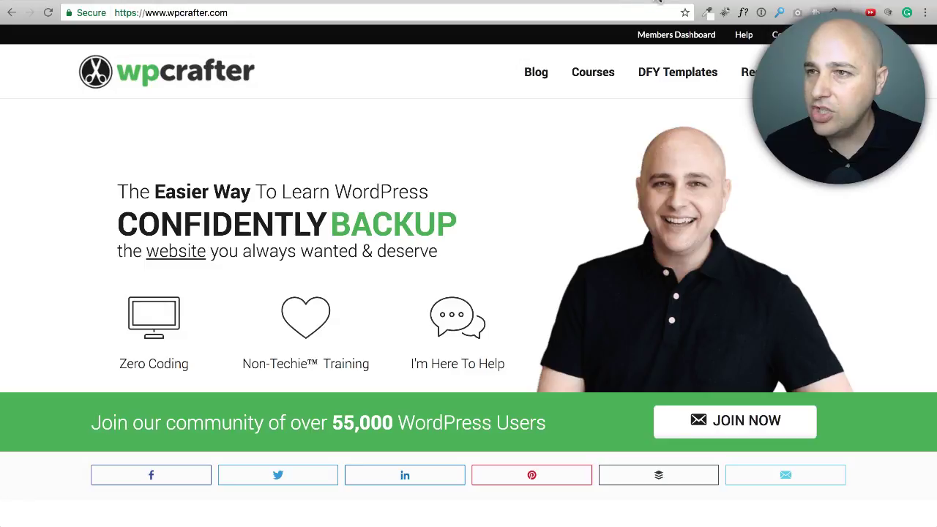
- Switch to the pods-is-amazing.dev browser tab
left_click(656, 2)
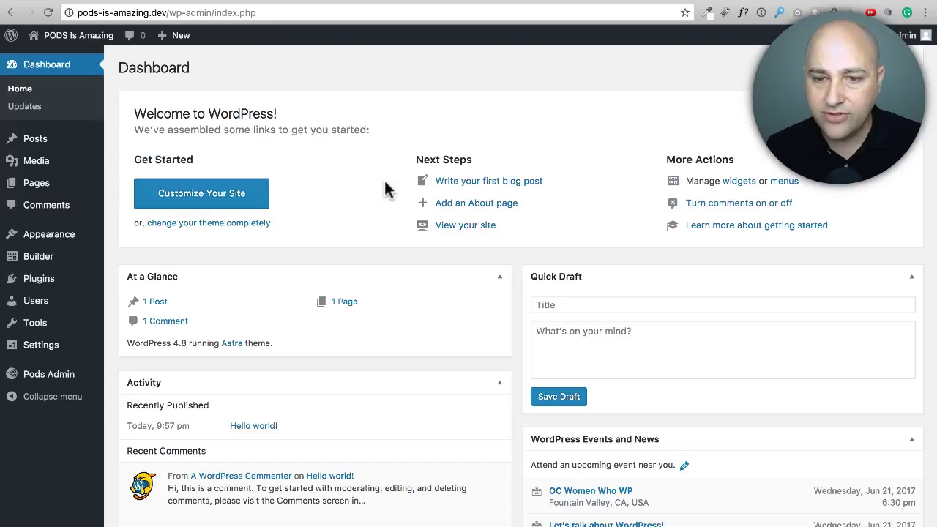
- Confirm the Pods plugin is listed under Plugins, then go to Pods Admin's Add New Pod screen
left_click(80, 287)
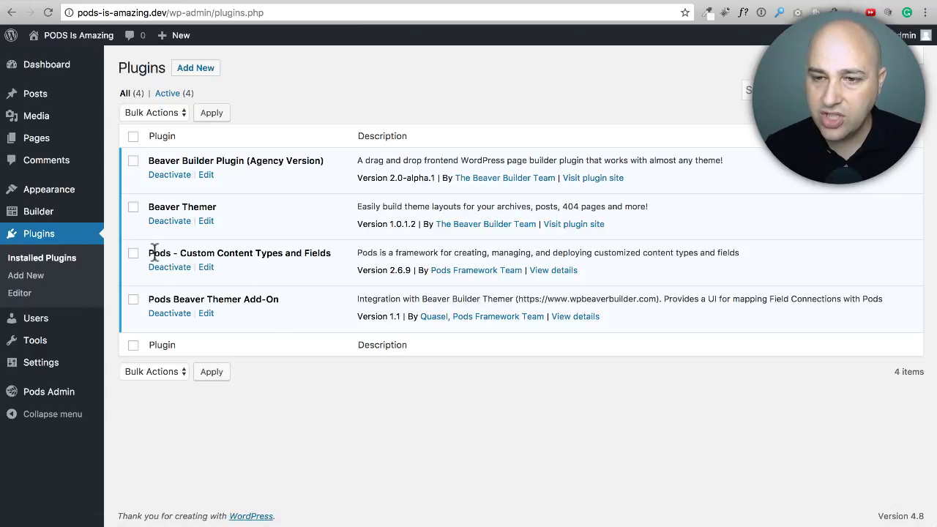
left_click_drag(146, 253, 341, 250)
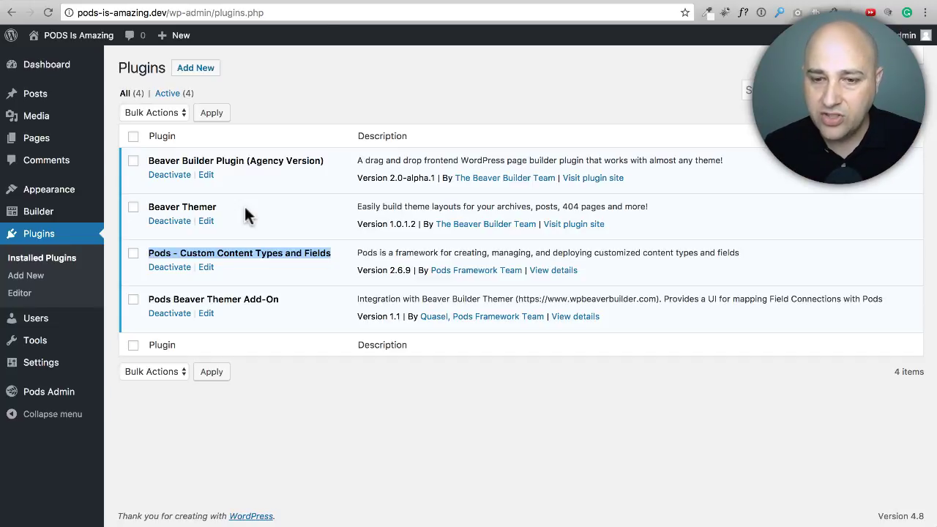
left_click(78, 385)
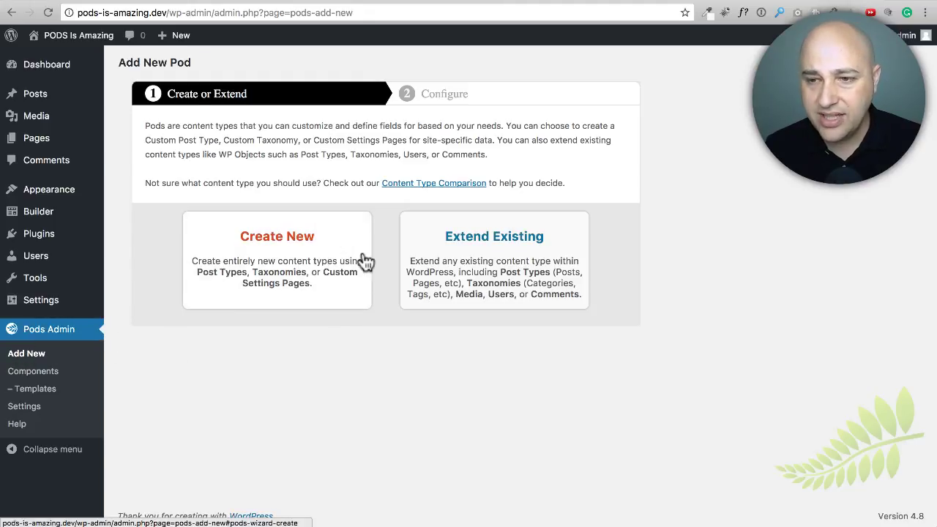
- Create a new Pod with the content type Custom Settings Page
left_click(269, 245)
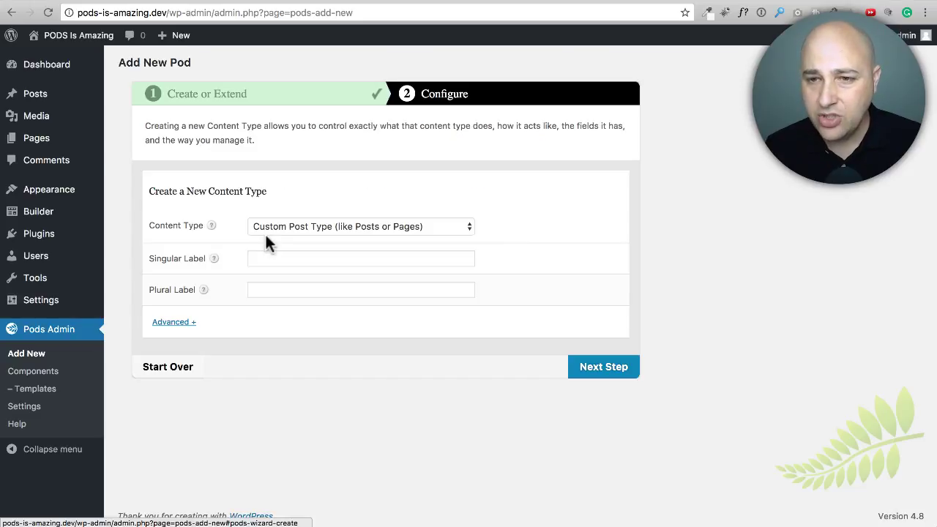
left_click(392, 227)
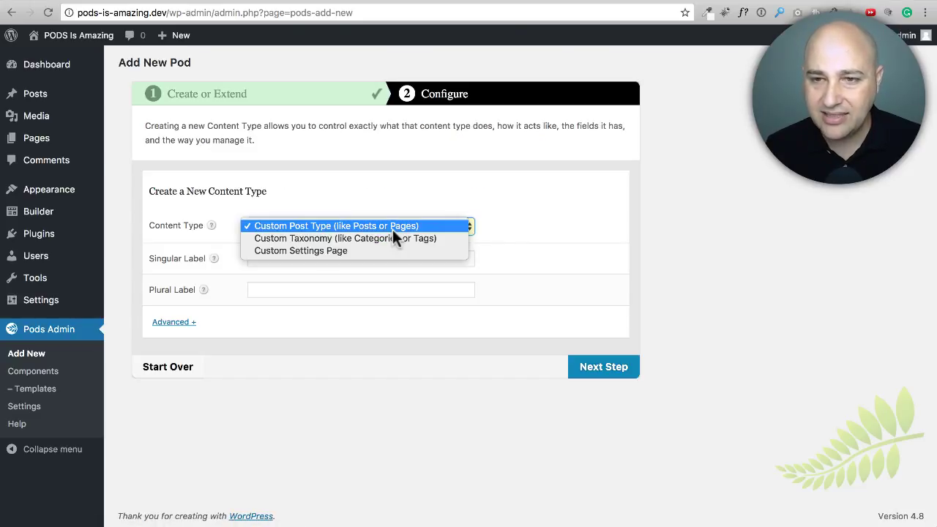
left_click(315, 250)
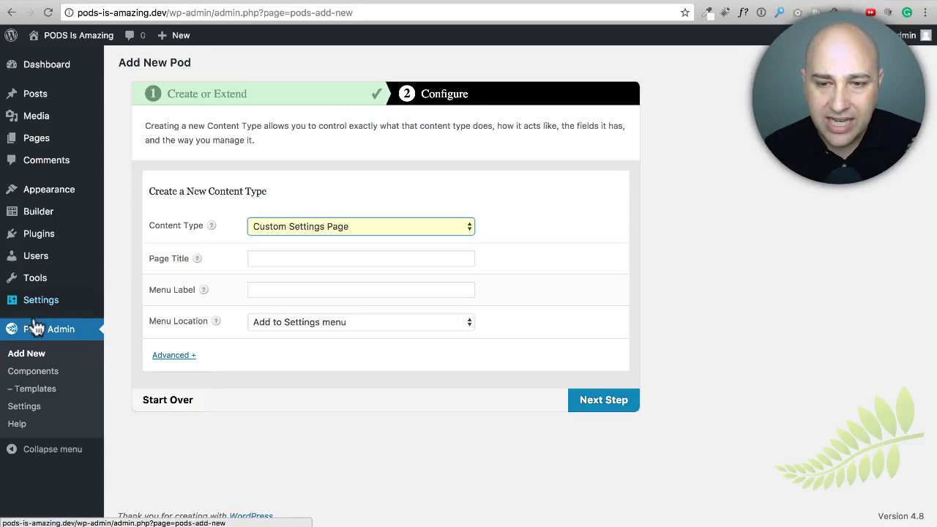
- Title and label the page Business Info with a new menu item below Settings, and create it
left_click(267, 257)
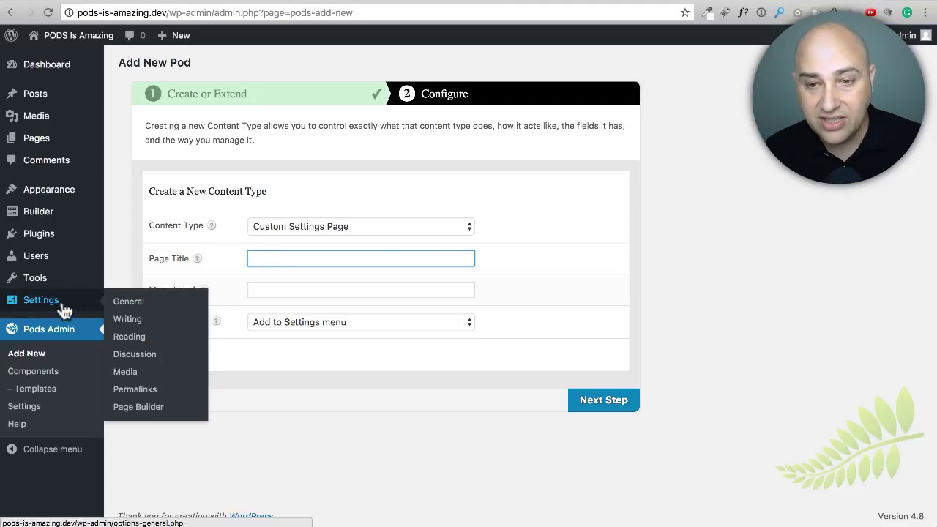
left_click(388, 325)
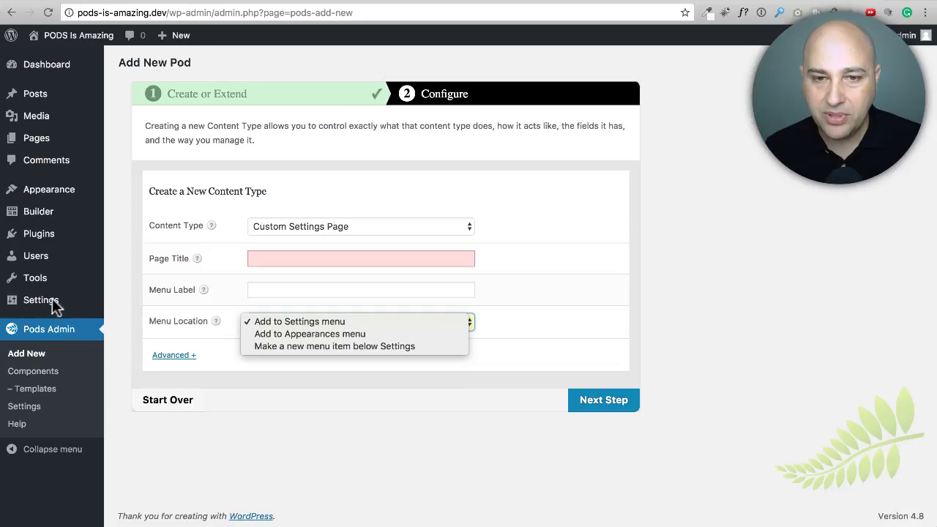
left_click(312, 345)
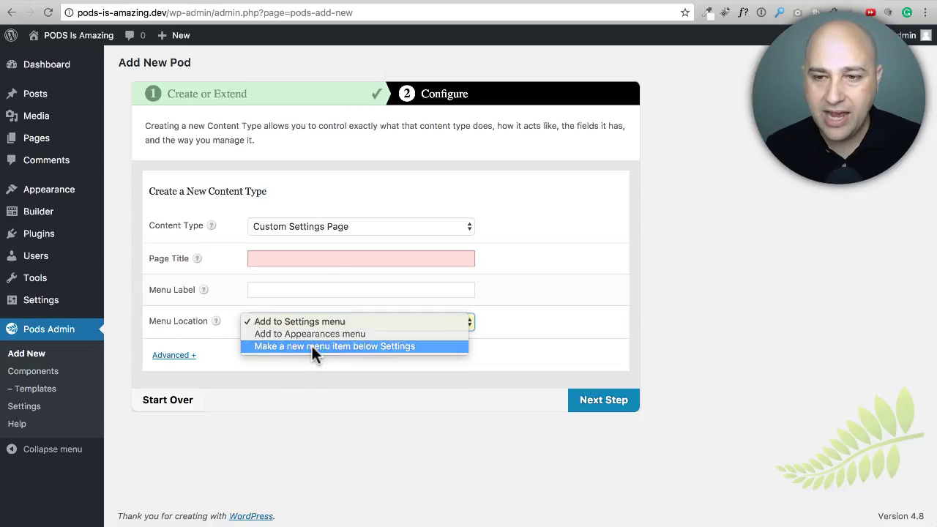
left_click(290, 256)
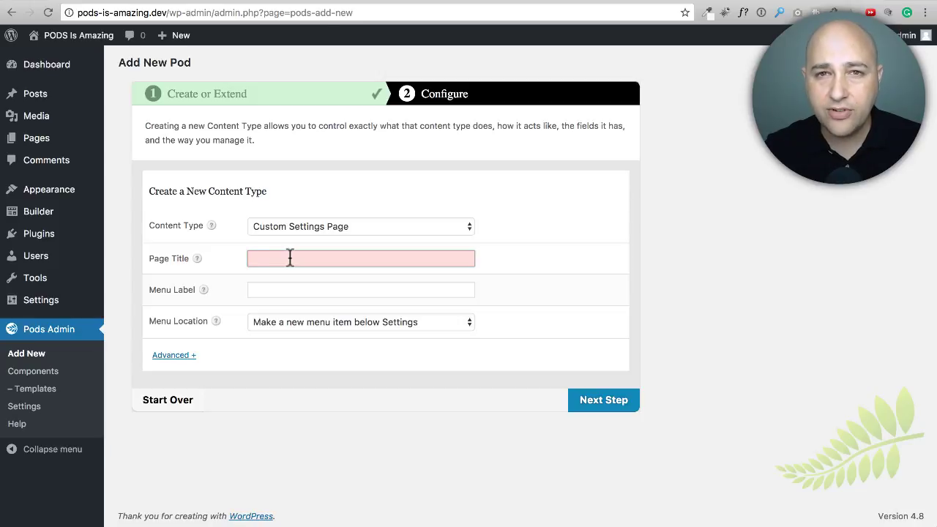
type("Business Info")
key("Tab")
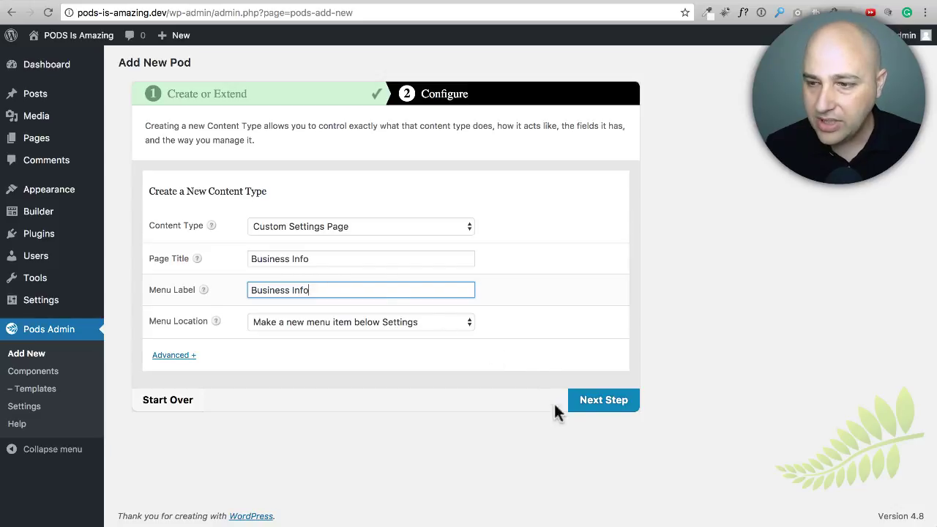
left_click(603, 405)
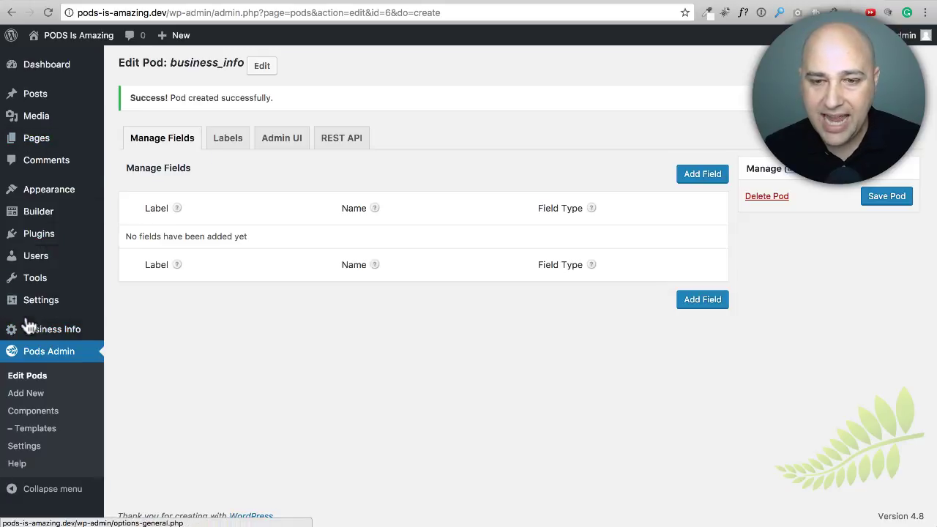
- View the pod's Admin UI settings, then switch to the Dashicons reference page
left_click(271, 146)
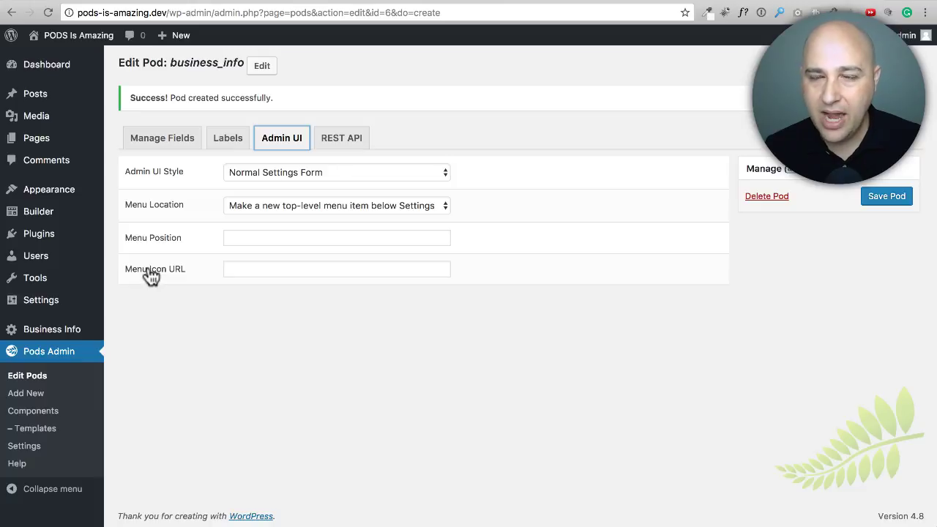
left_click(841, 9)
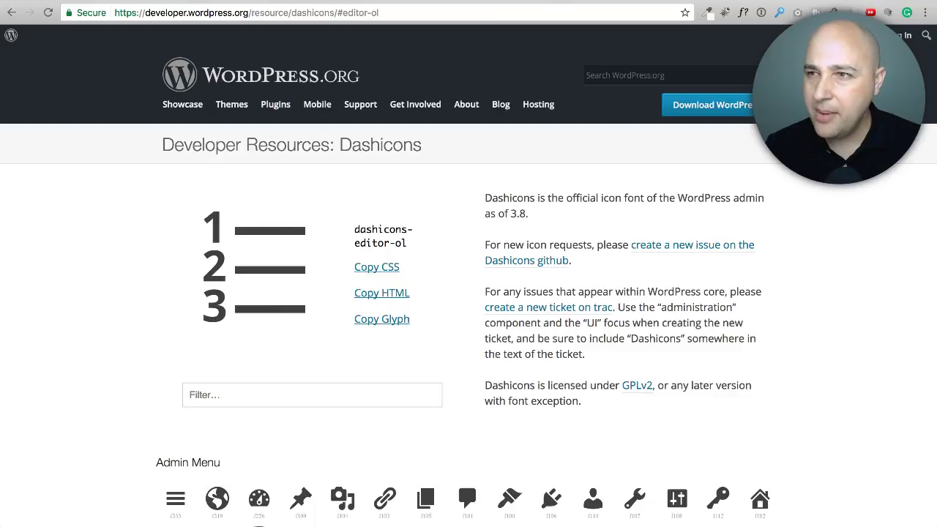
- Browse the Dashicons admin menu icons and preview the home icon
key("ctrl+shift+Tab")
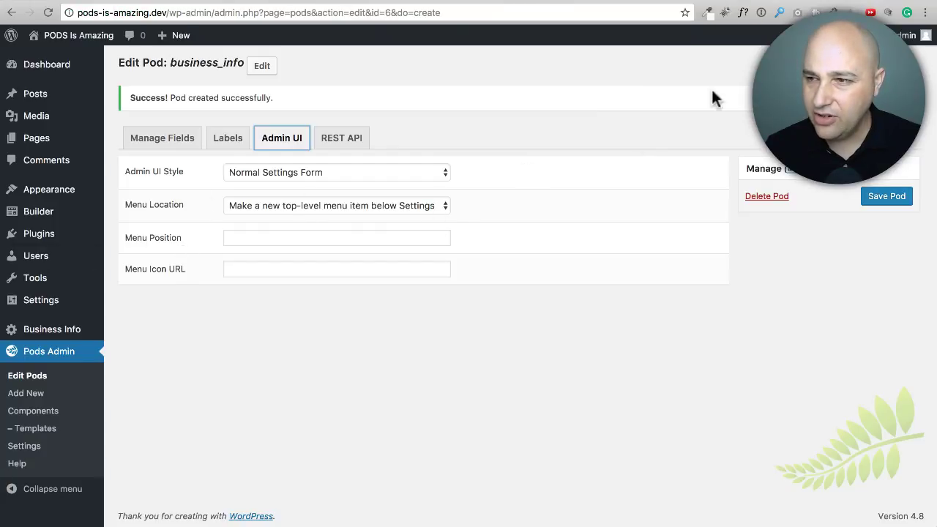
key("ctrl+Tab")
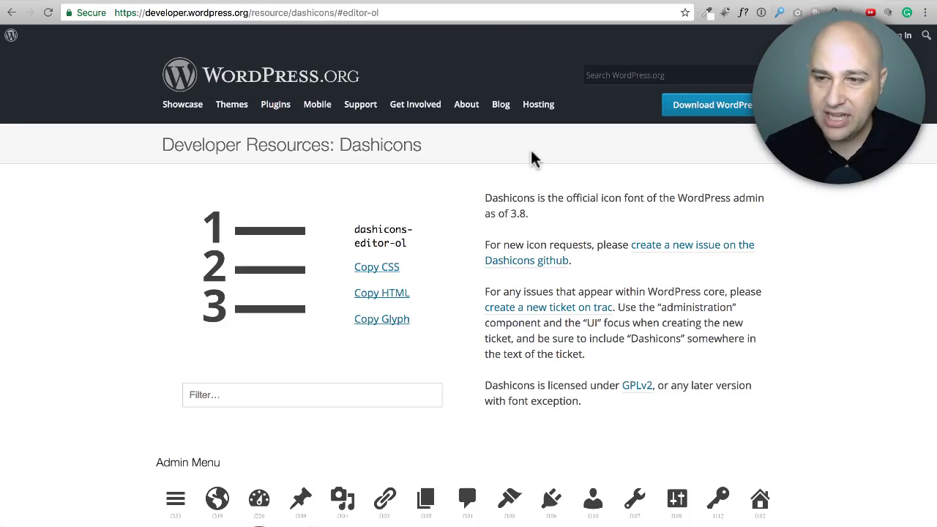
scroll(486, 178, "down", 4)
scroll(485, 178, "down", 3)
scroll(483, 177, "up", 3)
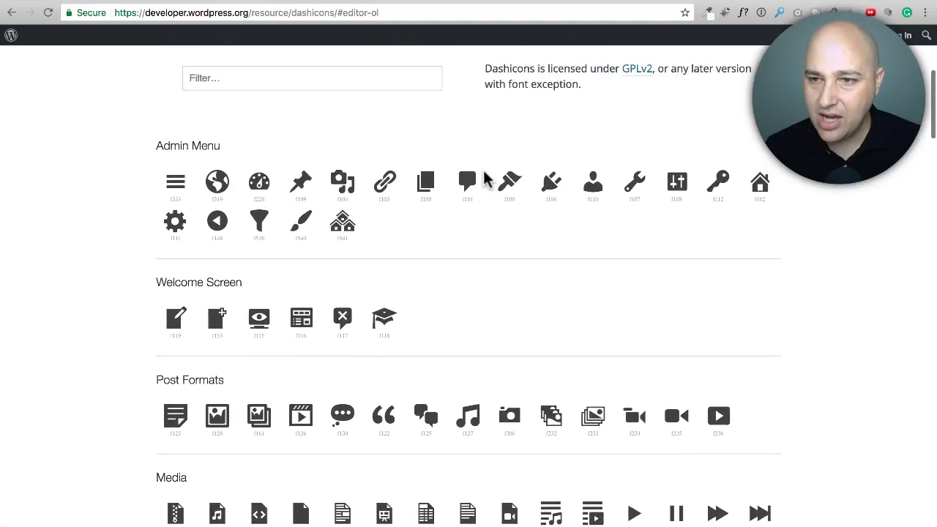
scroll(485, 179, "down", 1)
scroll(487, 182, "down", 1)
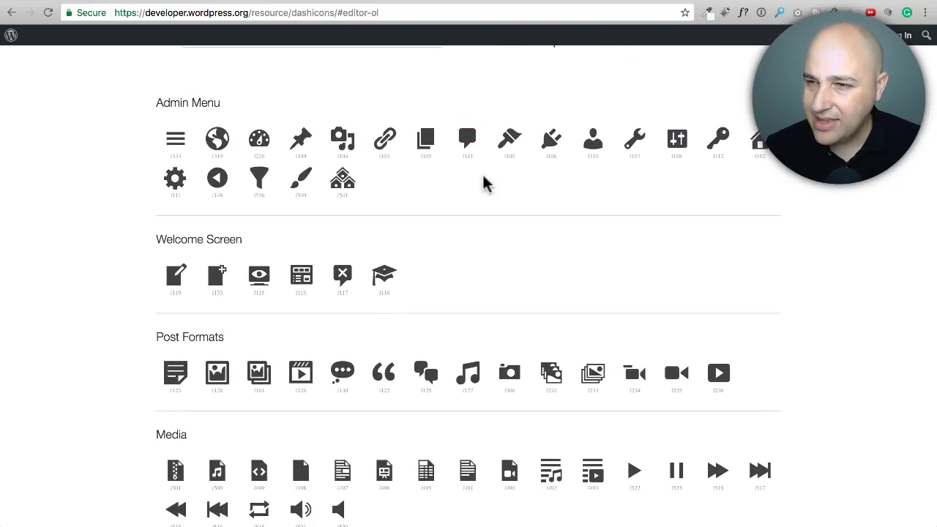
scroll(485, 183, "down", 1)
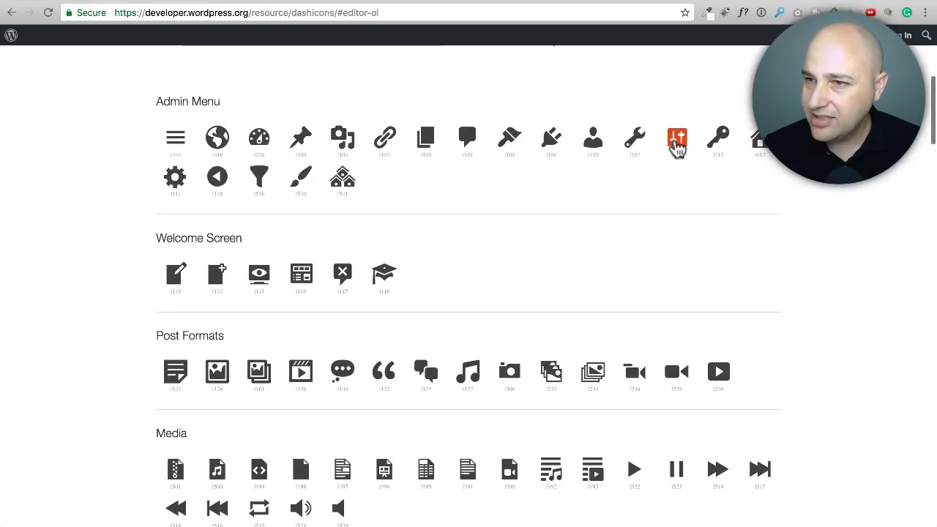
left_click(759, 143)
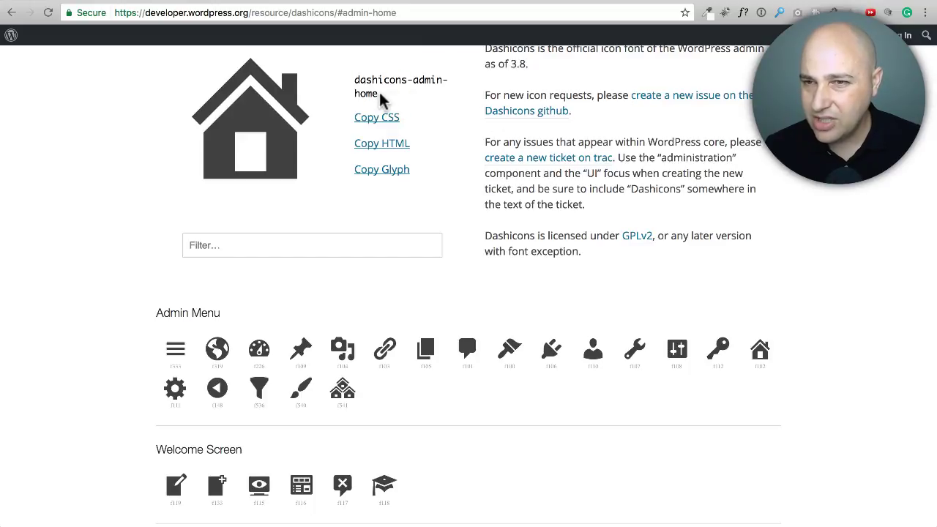
- Preview the dashboard icon and select its class name dashicons-dashboard
scroll(384, 98, "left", 5)
scroll(482, 235, "down", 2)
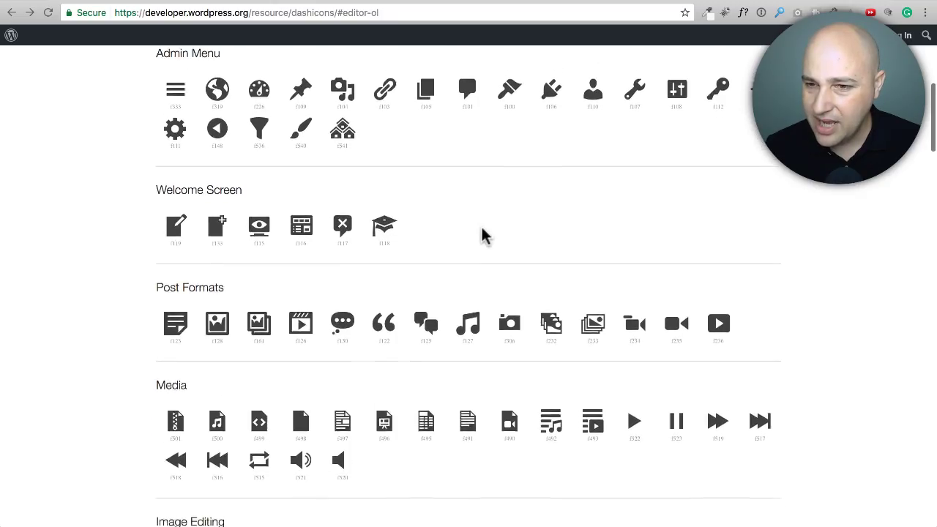
scroll(483, 236, "up", 2)
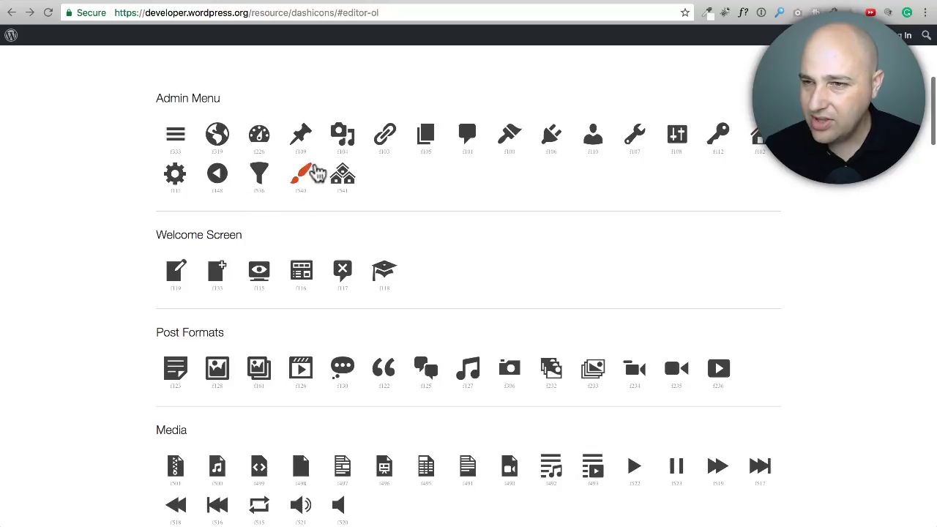
left_click(262, 139)
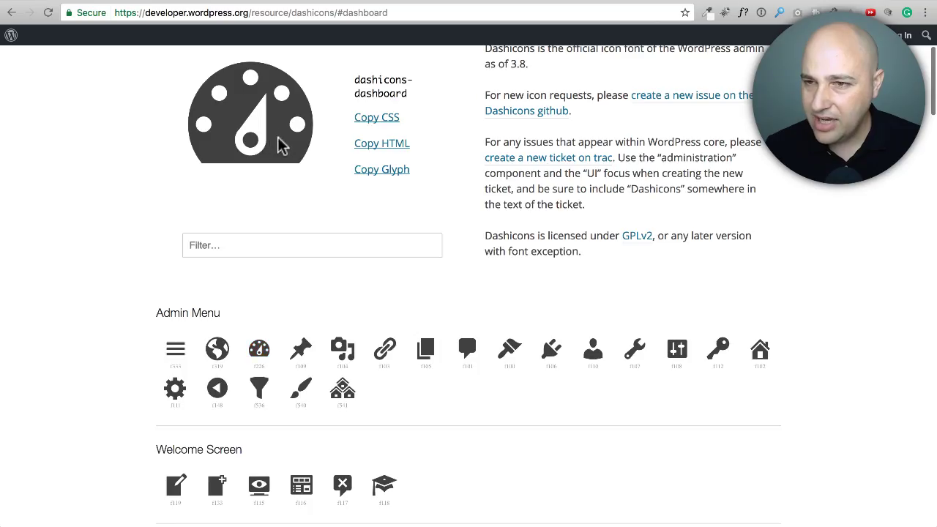
scroll(315, 146, "up", 2)
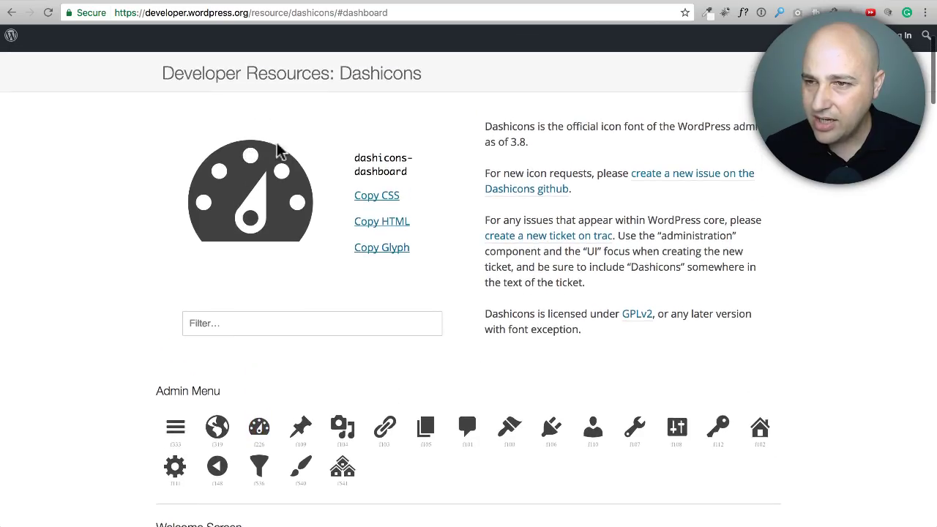
left_click(355, 159)
left_click_drag(355, 159, 407, 170)
key("super+c")
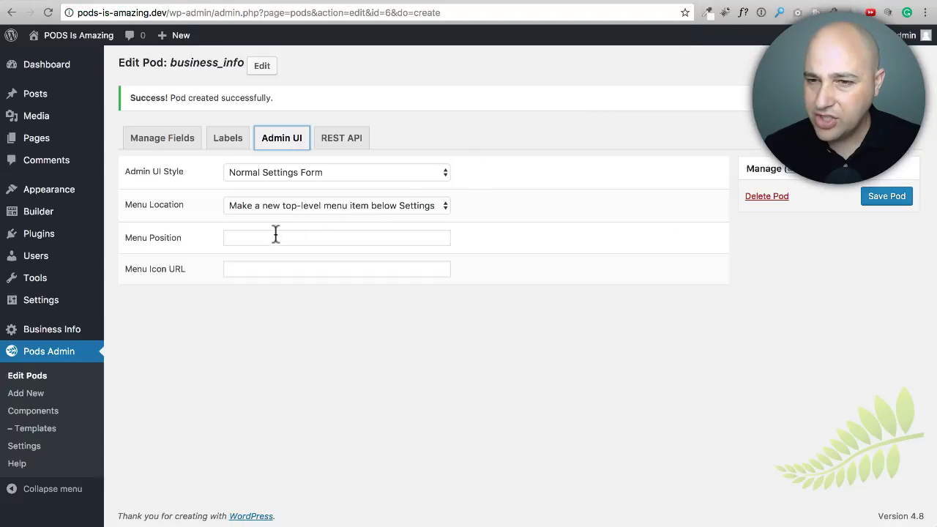
- Set the pod's menu icon to dashicons-dashboard, save the pod, and open Business Info
left_click(251, 238)
left_click(232, 268)
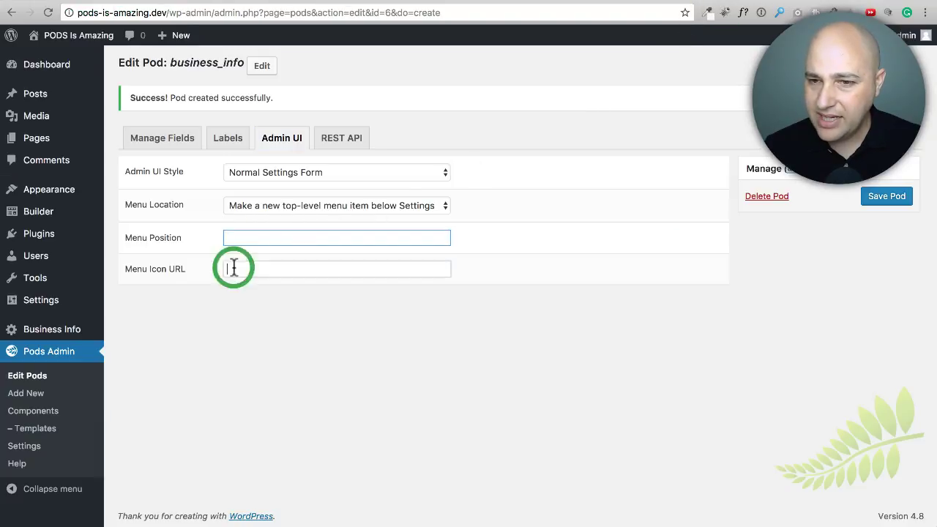
right_click(232, 264)
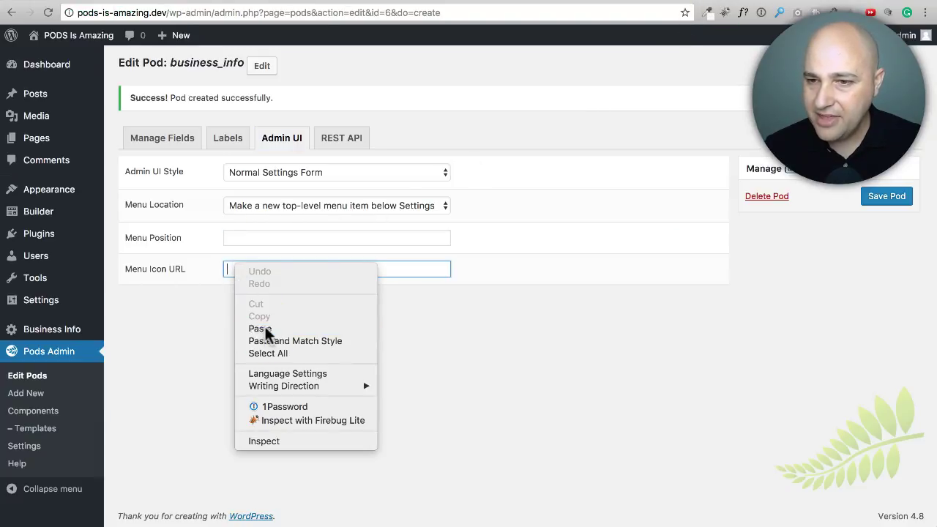
left_click(264, 328)
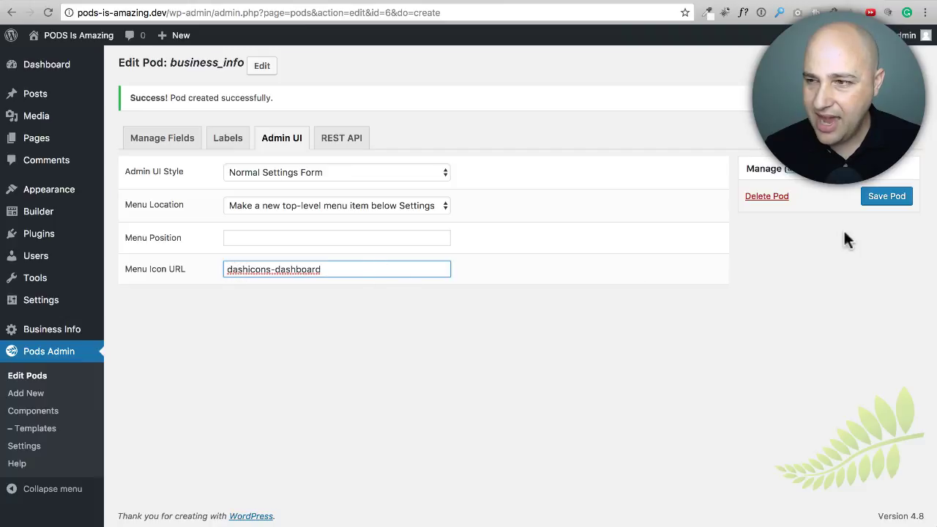
left_click(884, 199)
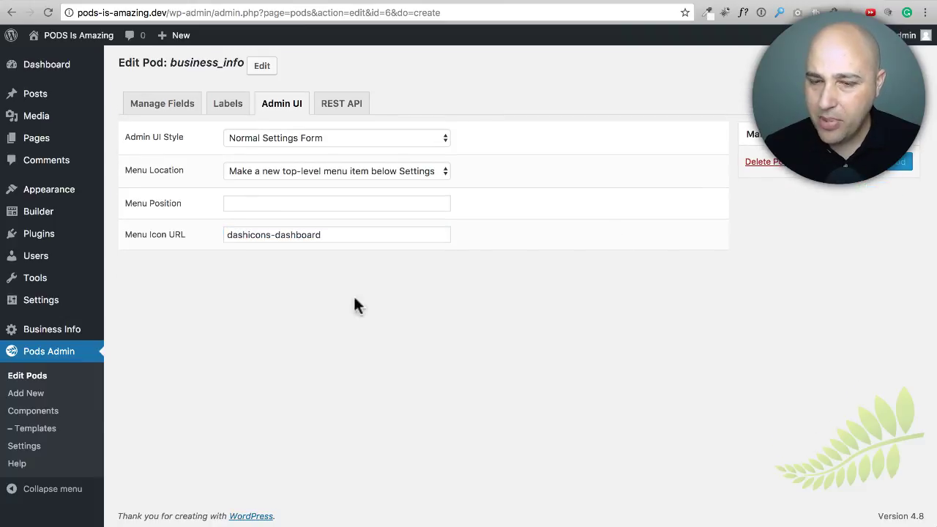
left_click(16, 335)
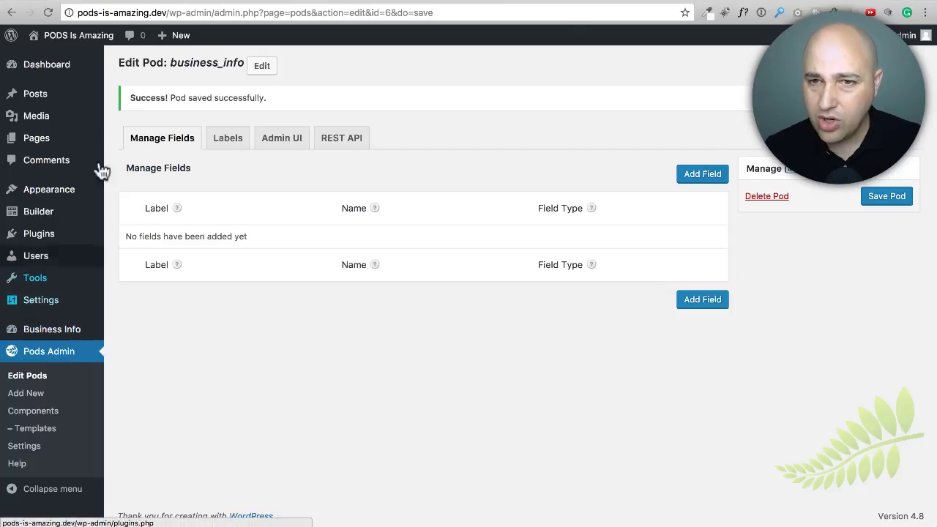
mouse_move(56, 73)
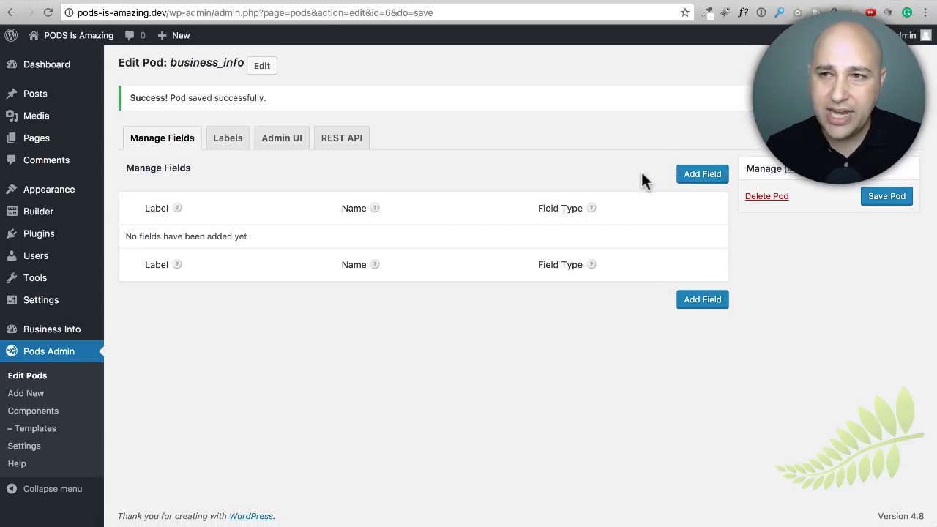
- Add a Plain Text field Business Name and begin a Phone-type Business Phone field
left_click(701, 176)
scroll(681, 179, "down", 2)
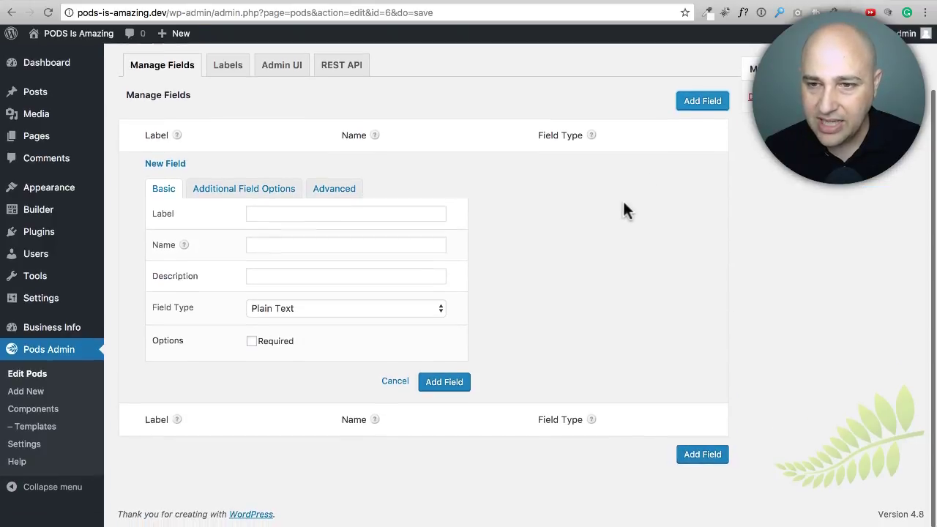
left_click(353, 220)
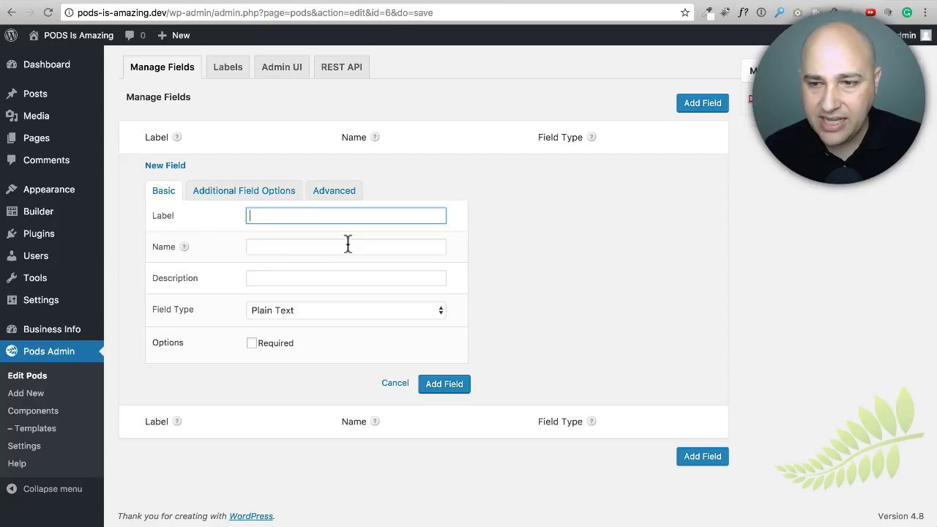
left_click(439, 308)
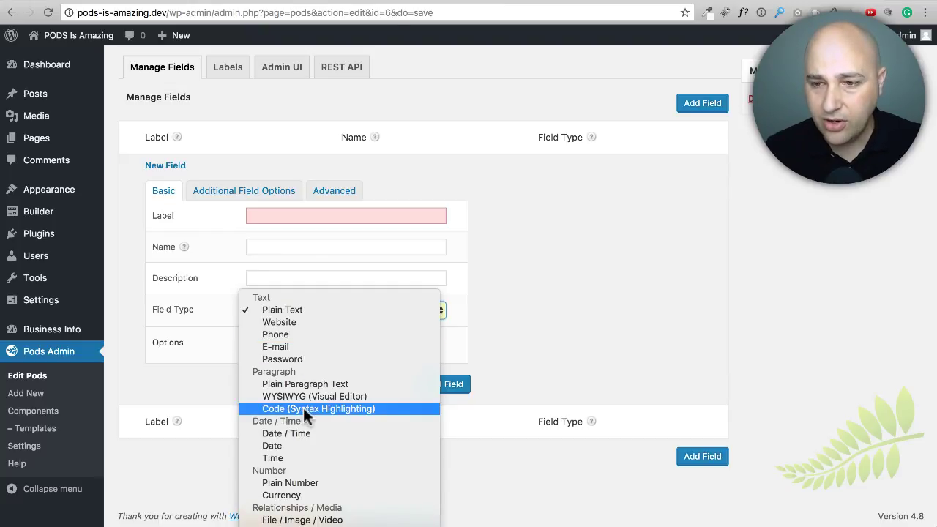
left_click(221, 352)
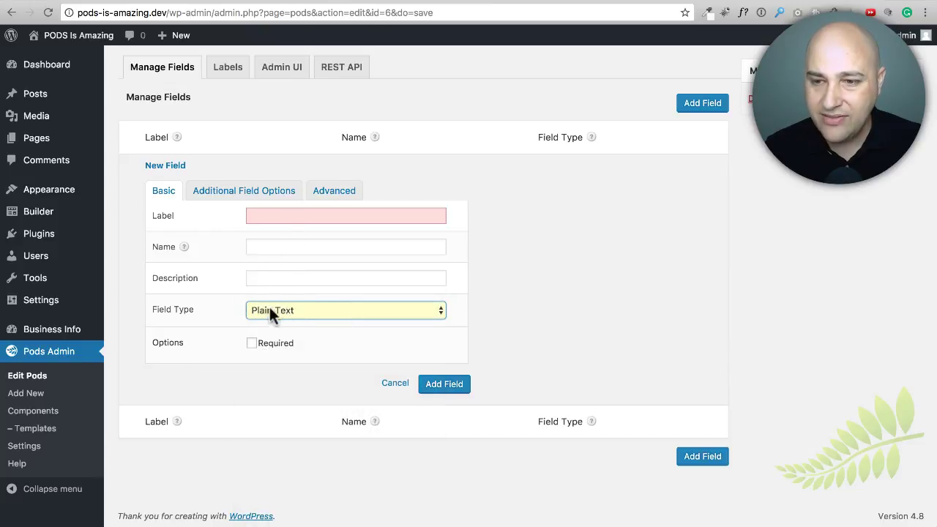
left_click(292, 215)
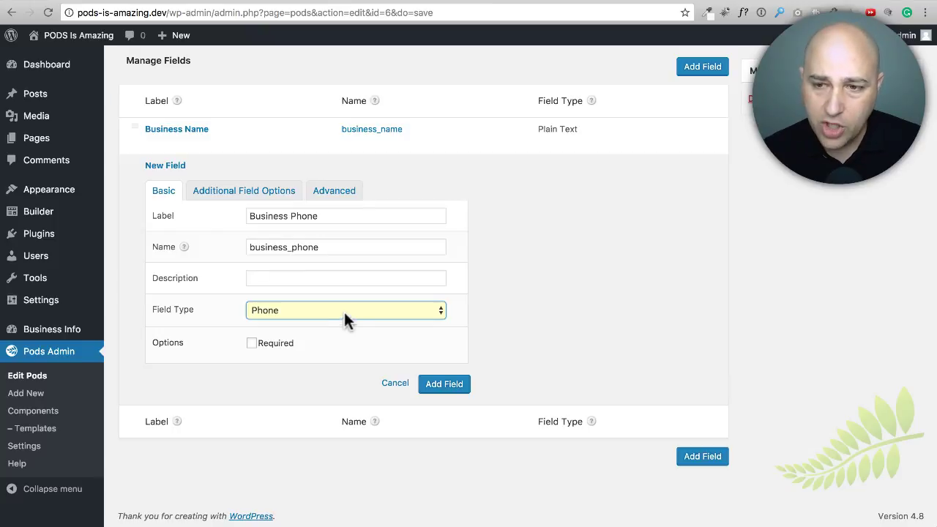
- Add the Business Phone field (name business_phone) and save the pod
left_click(338, 214)
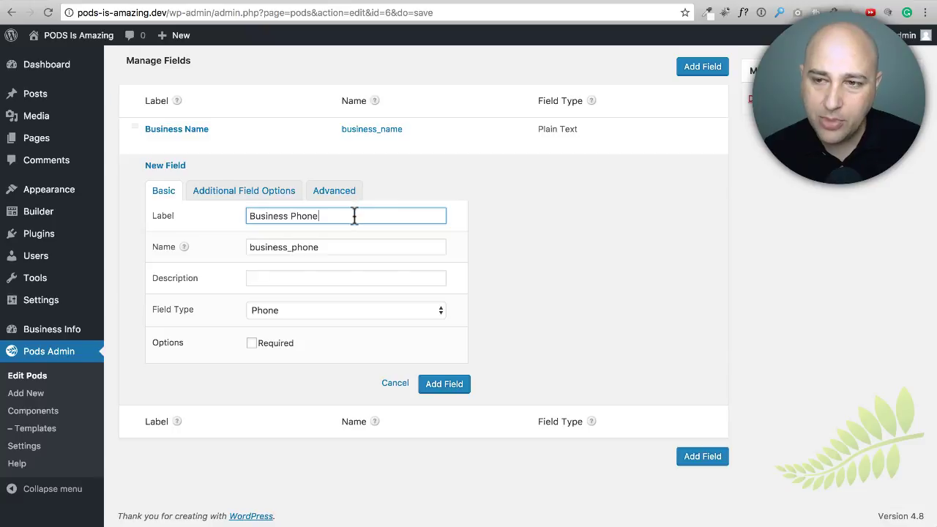
left_click(361, 246)
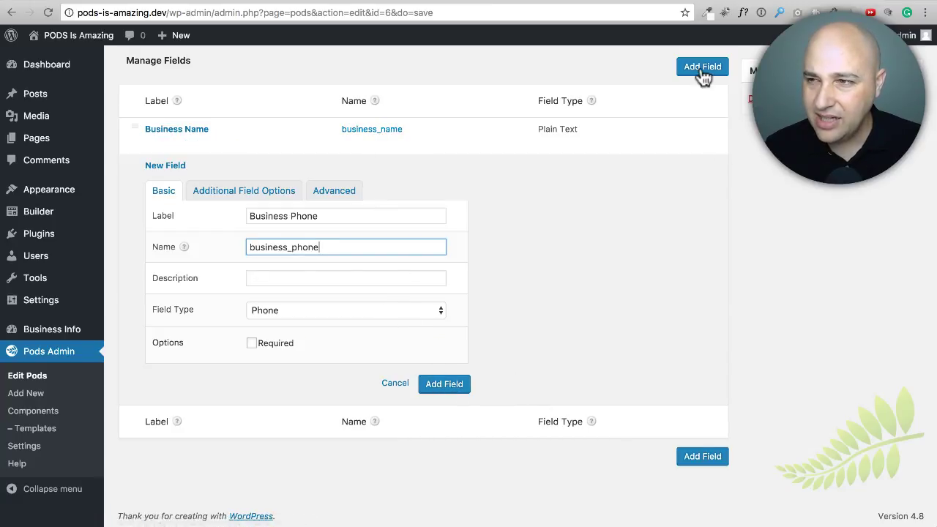
left_click(446, 383)
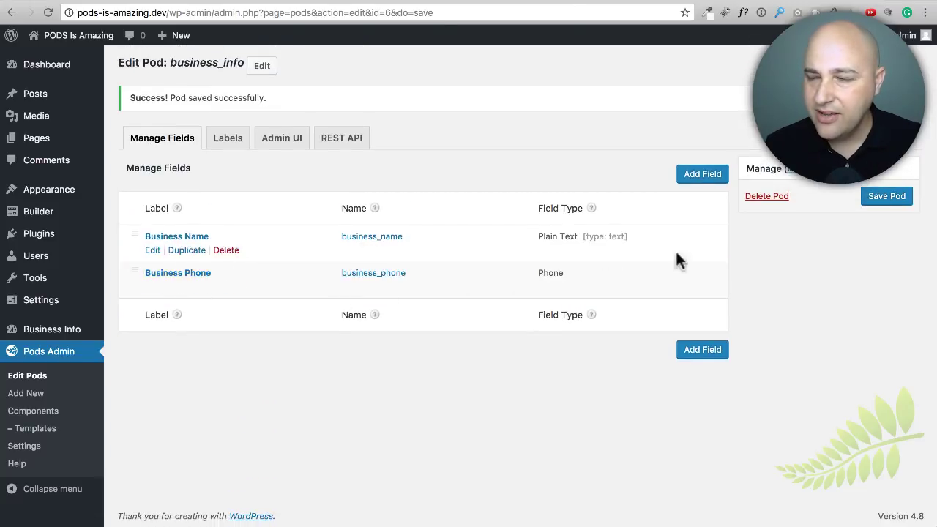
left_click(894, 200)
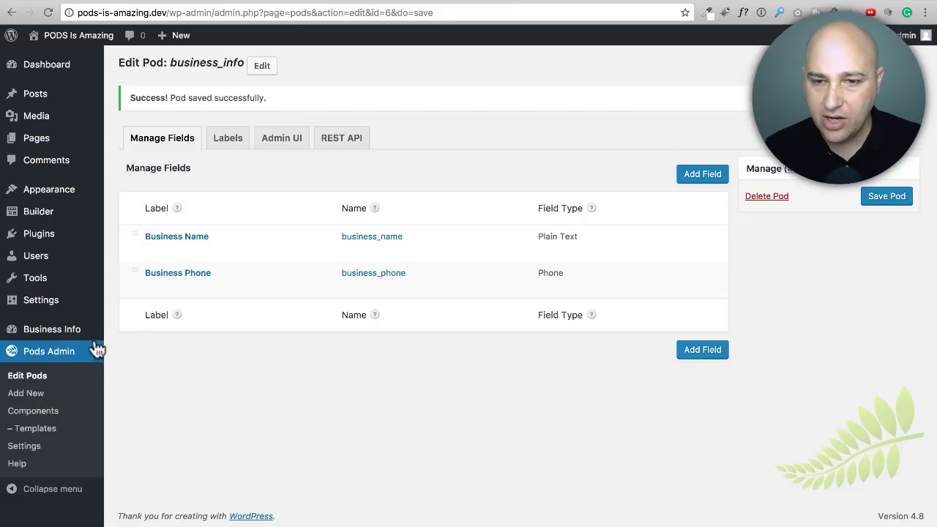
- Open the Business Info settings page from the admin sidebar
left_click(71, 330)
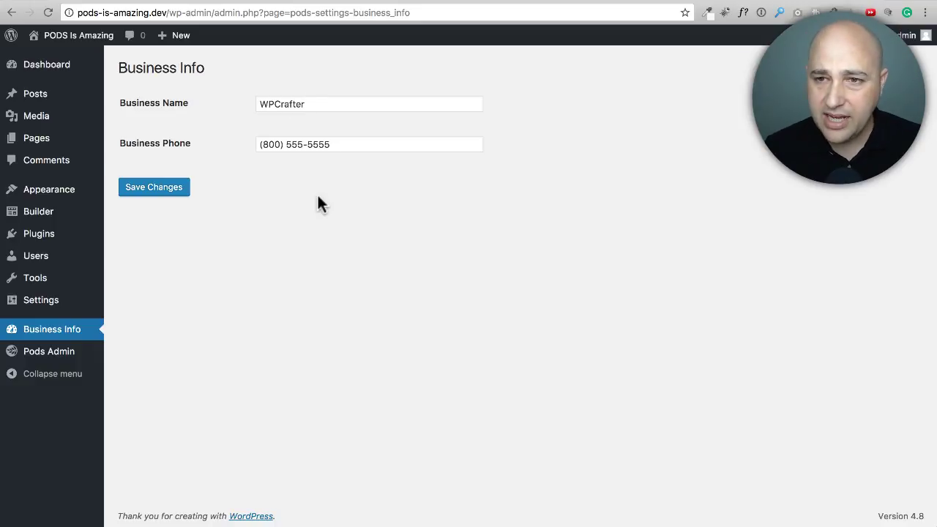
- Save the Business Info settings with business name WPCrafter and the business phone number
left_click(162, 189)
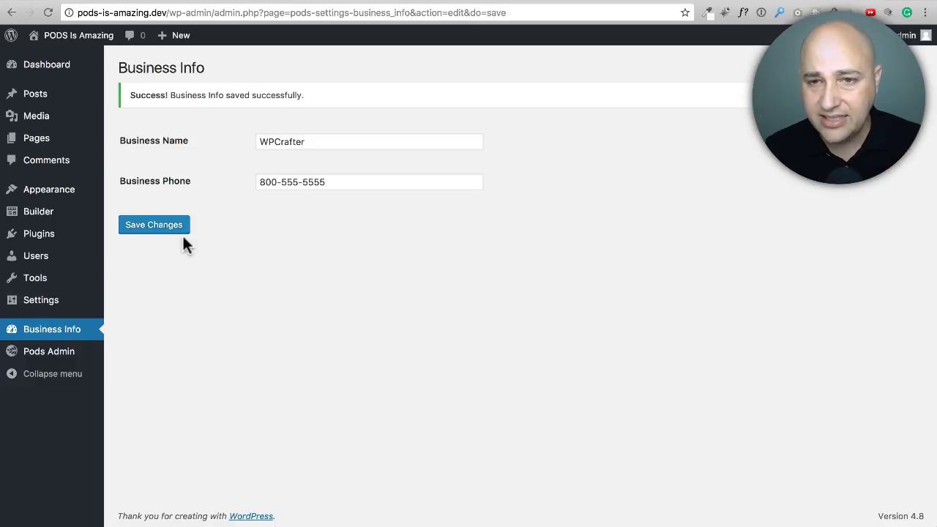
left_click(45, 145)
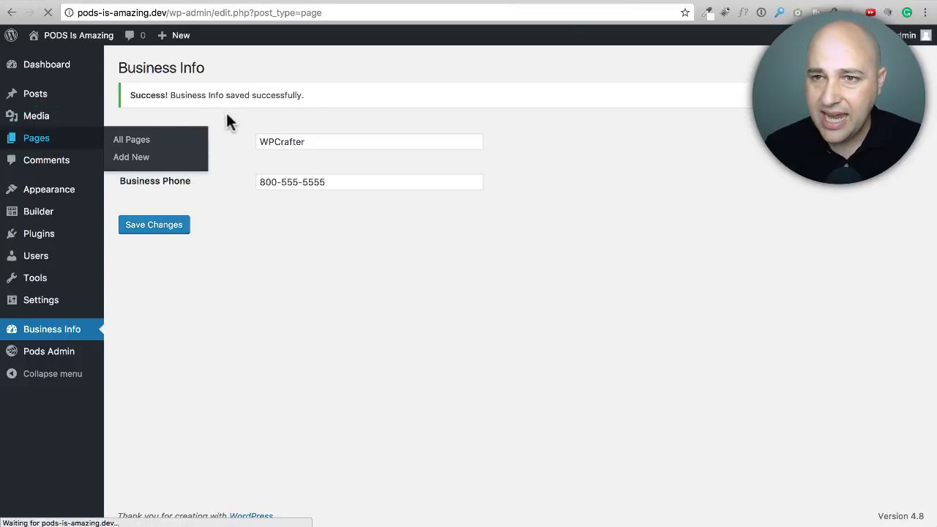
- Create a new draft page titled 'Homepage'
left_click(201, 77)
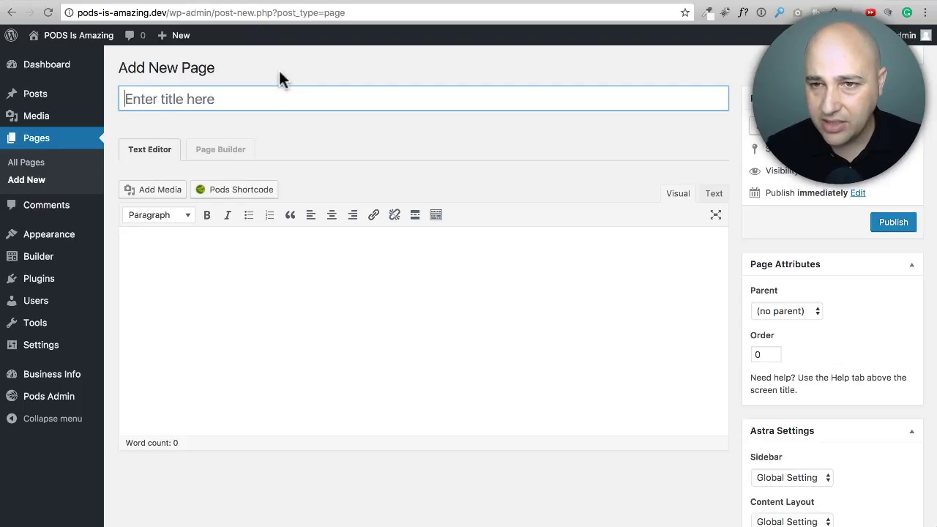
type("Homepage")
left_click(275, 172)
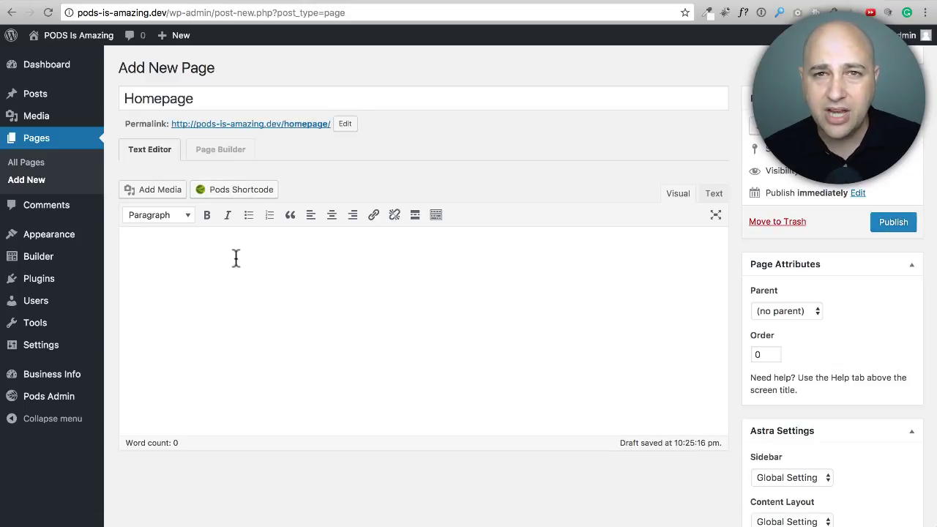
left_click(228, 195)
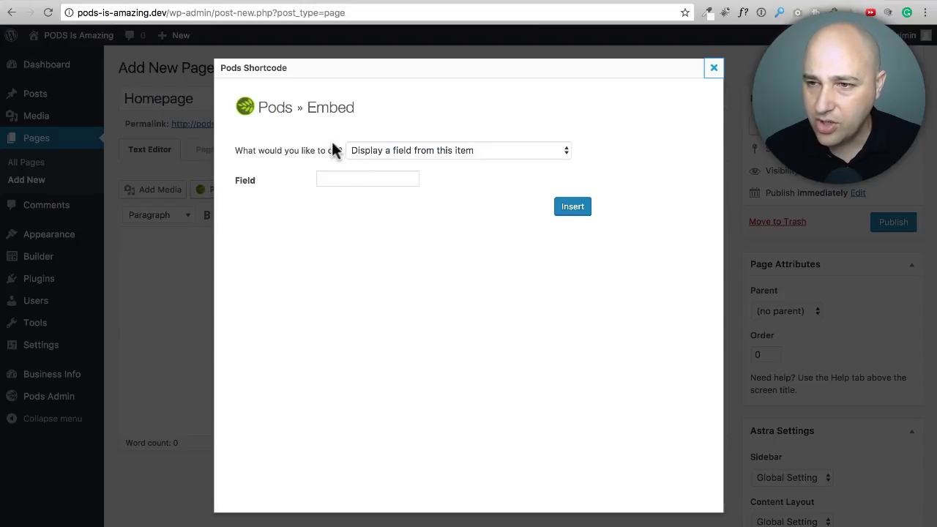
- Configure a single-item Pods shortcode for the Business Info pod showing field business_name
left_click(460, 150)
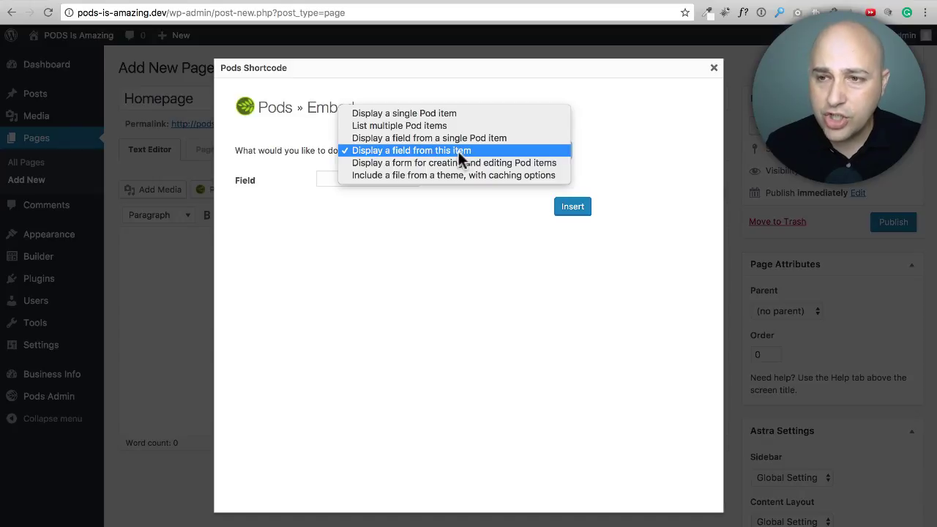
left_click(387, 139)
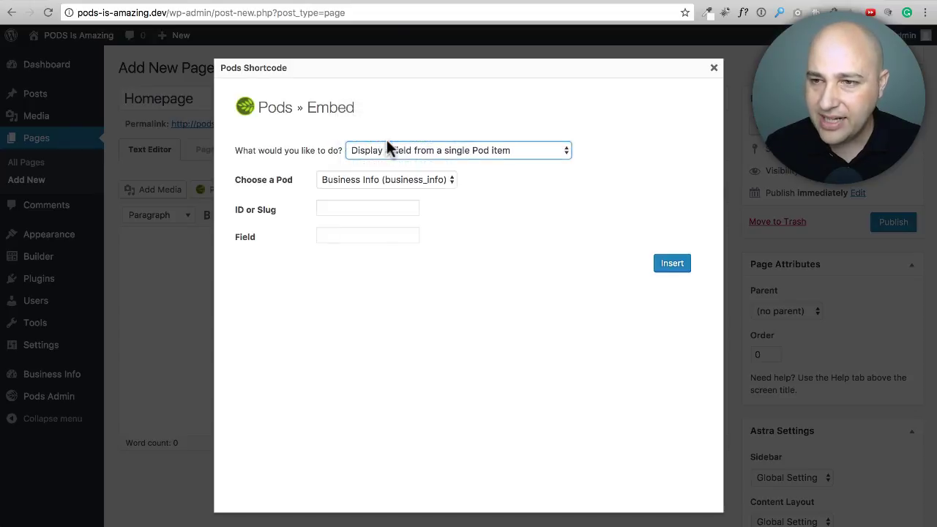
left_click(392, 180)
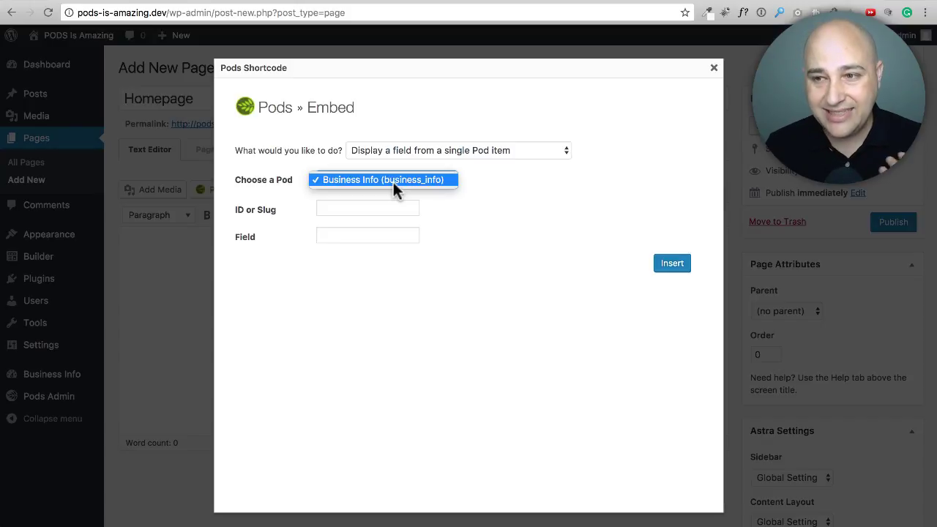
left_click(393, 181)
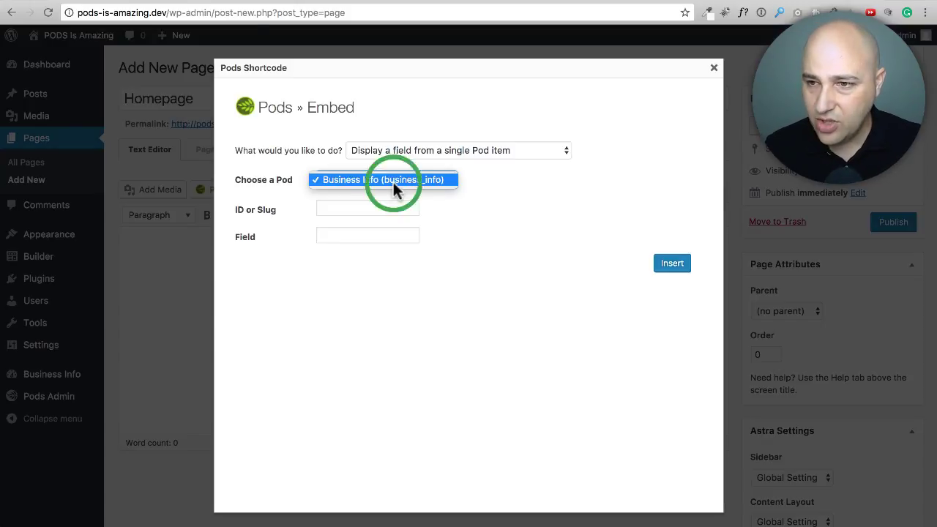
left_click(346, 236)
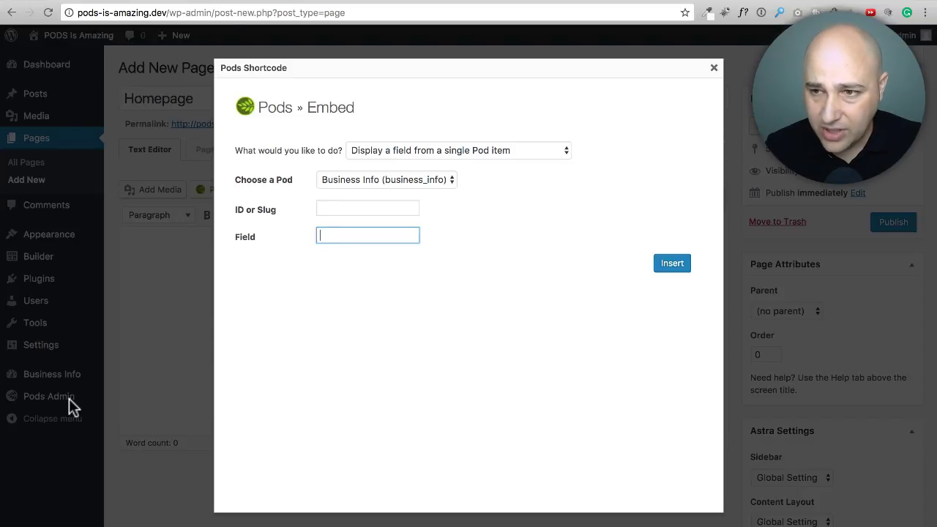
type("business_name")
left_click(524, 232)
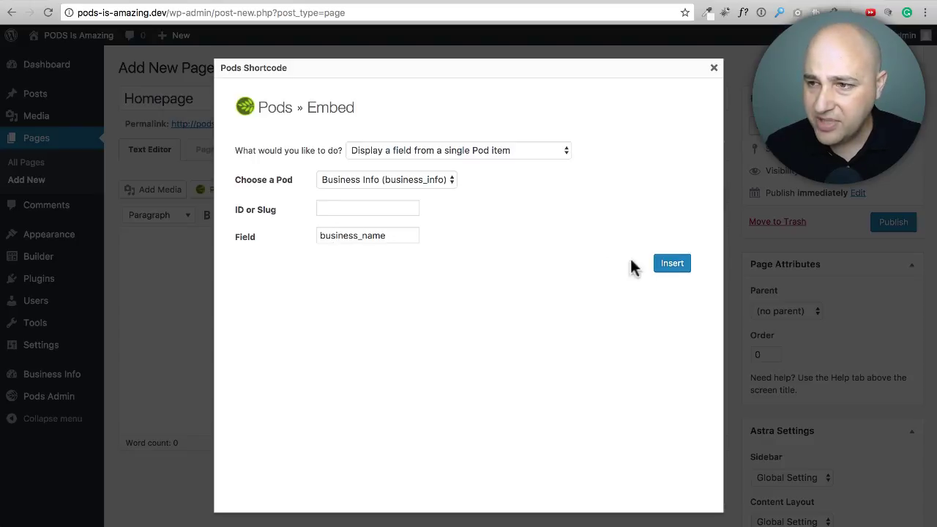
left_click(675, 265)
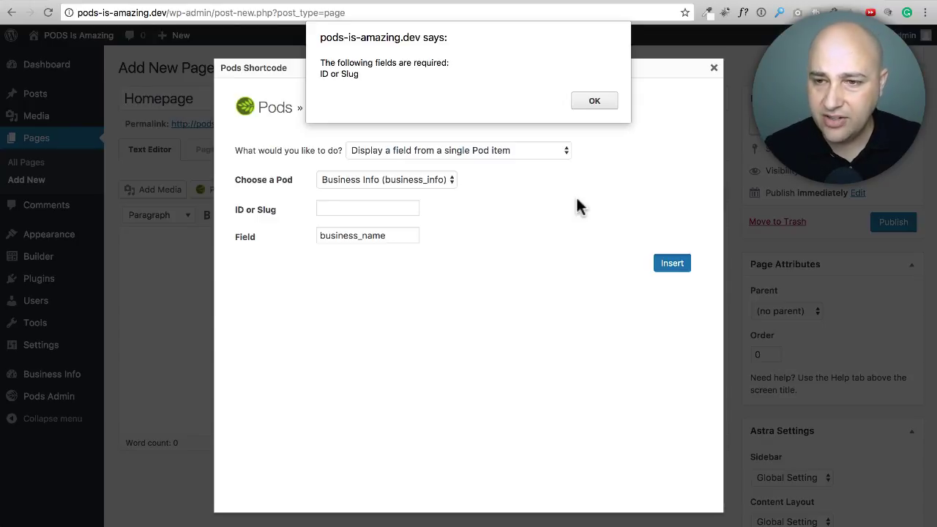
- Enter business_name as the required ID or Slug and insert the shortcode
left_click(594, 101)
left_click(352, 207)
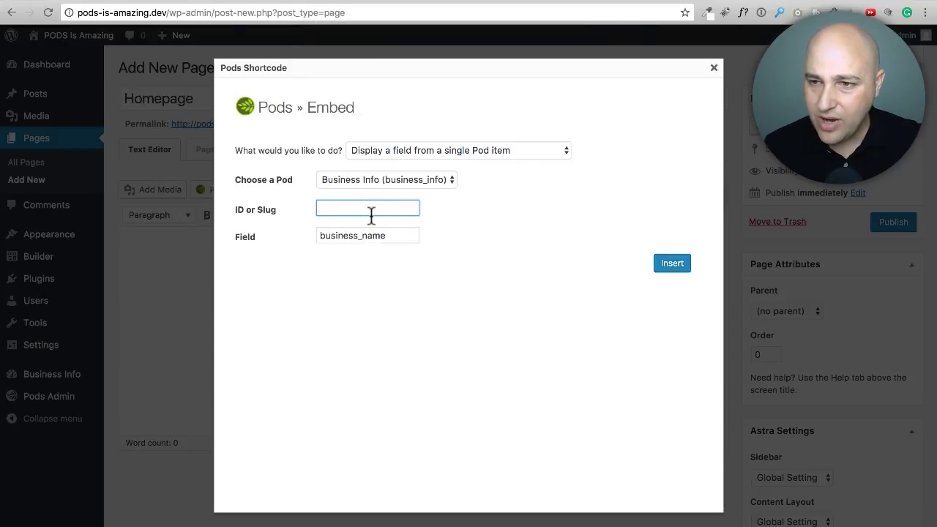
type("business_name")
left_click(676, 267)
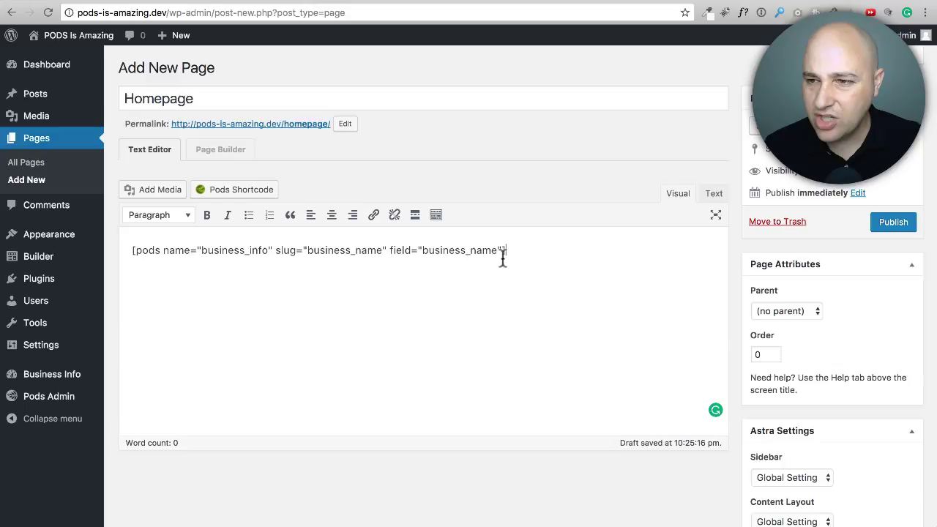
- Delete slug="business_name", leaving [pods name="business_info" field="business_name"]
left_click(520, 253)
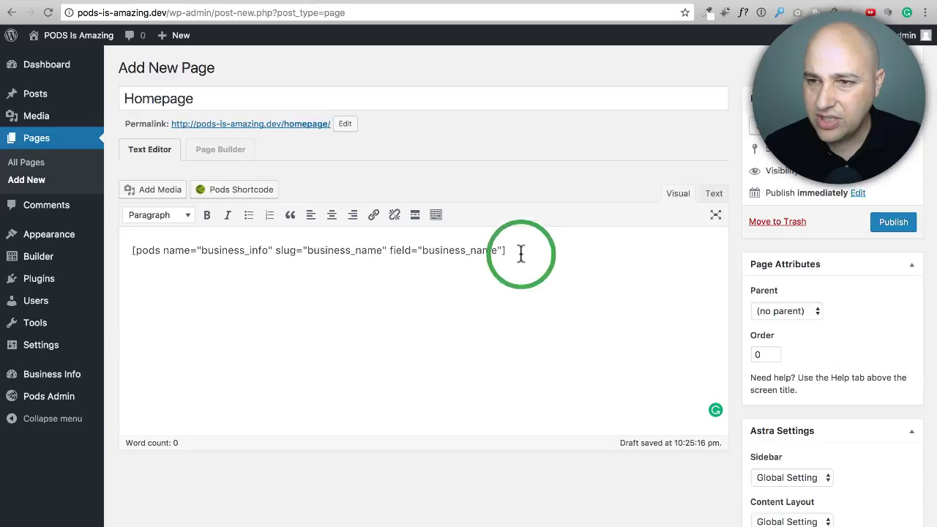
left_click_drag(520, 253, 519, 224)
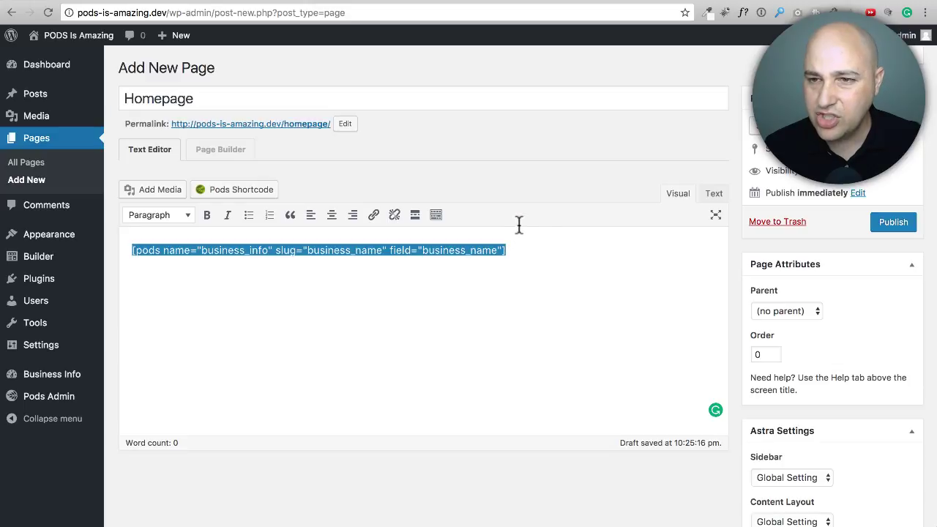
left_click(503, 262)
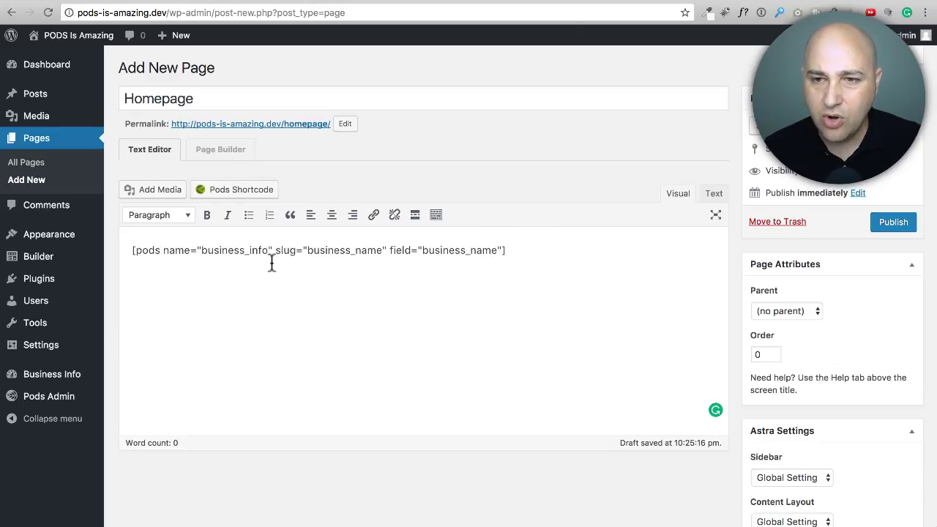
left_click_drag(276, 250, 385, 249)
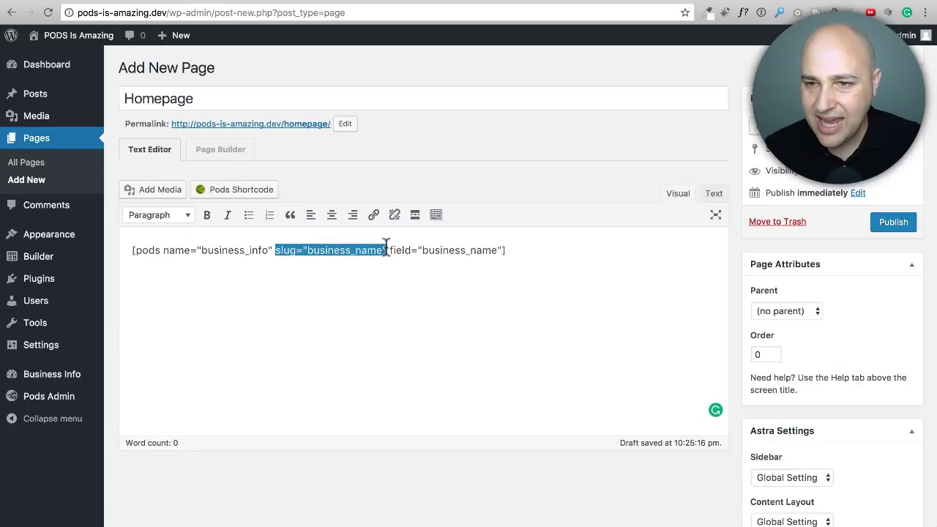
key("BackSpace")
key("BackSpace")
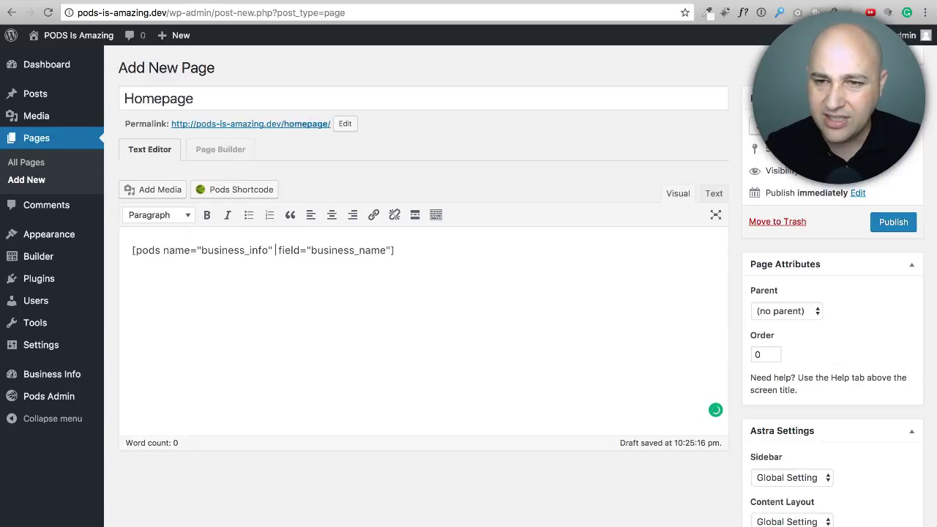
key("super+a")
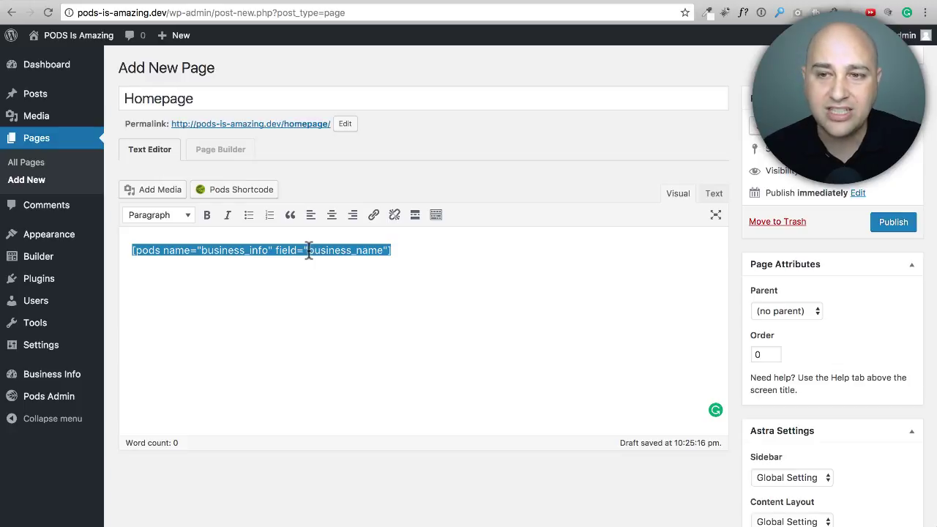
- Duplicate the shortcode on a new line and change its field to business_phone
left_click(411, 251)
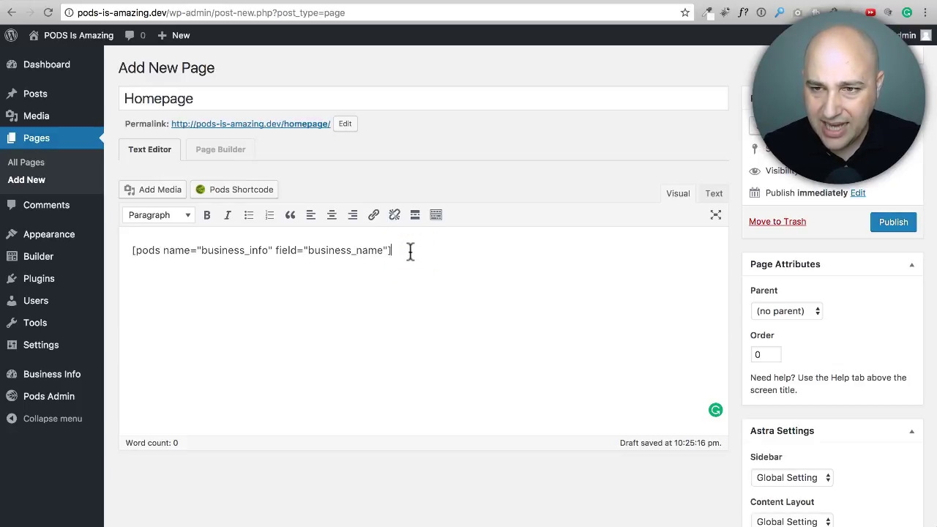
triple_click(411, 251)
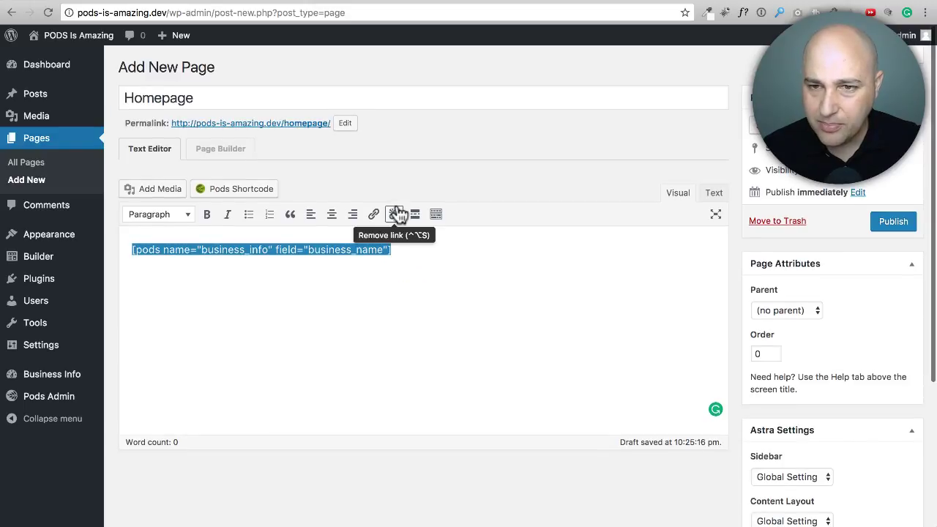
key("ctrl+c")
key("Right")
key("Return")
key("ctrl+v")
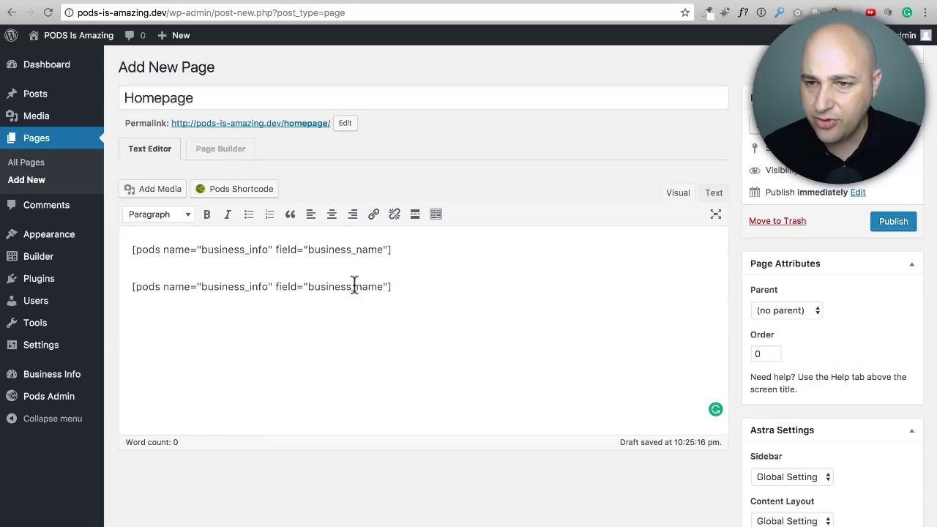
left_click_drag(355, 286, 383, 279)
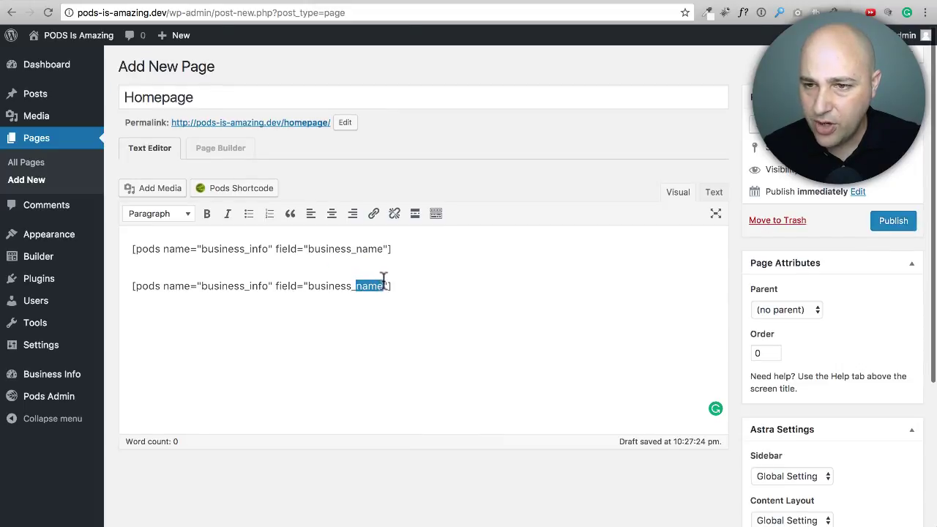
type("phone")
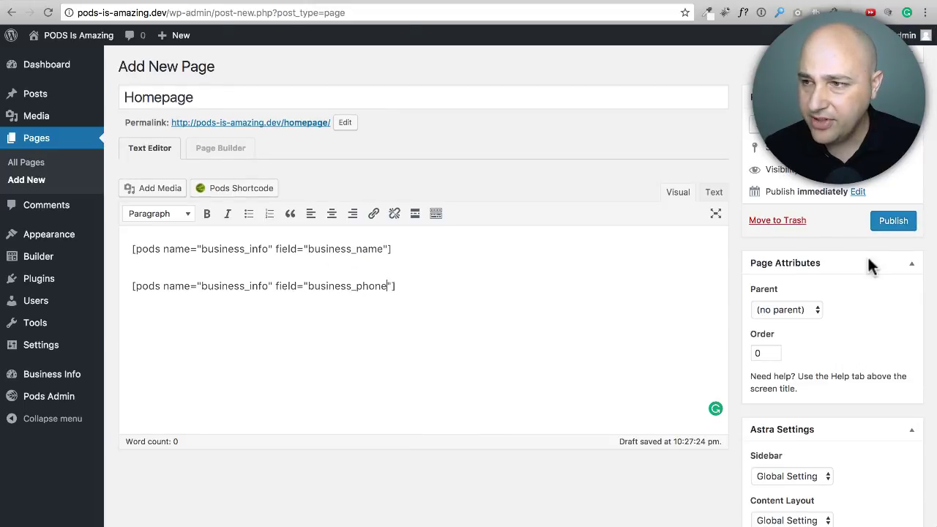
left_click(896, 223)
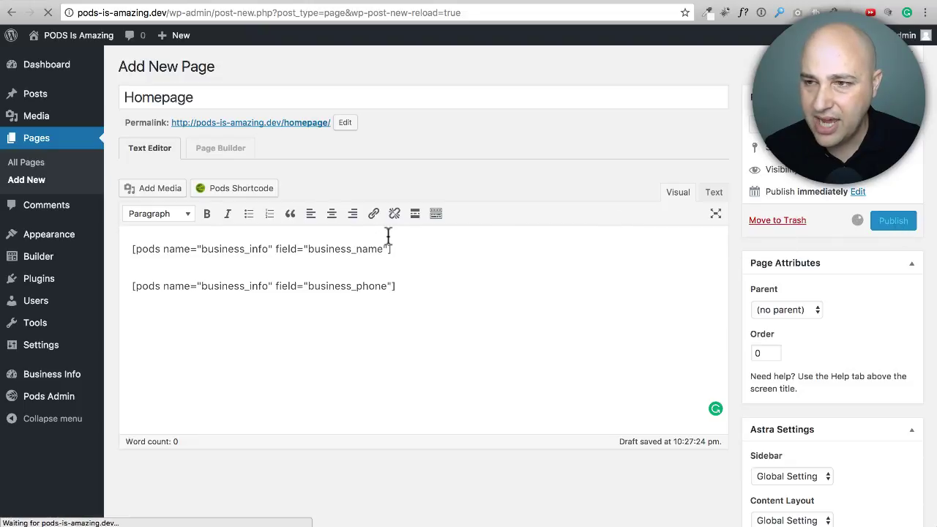
- View the live Homepage, confirm it shows WPCrafter and the business phone number
left_click(287, 166)
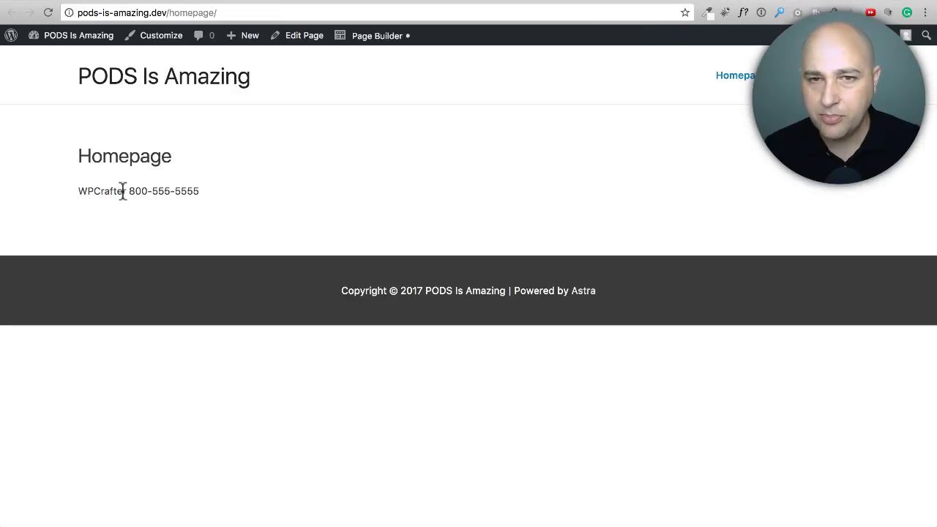
left_click_drag(127, 189, 75, 183)
left_click_drag(218, 190, 134, 191)
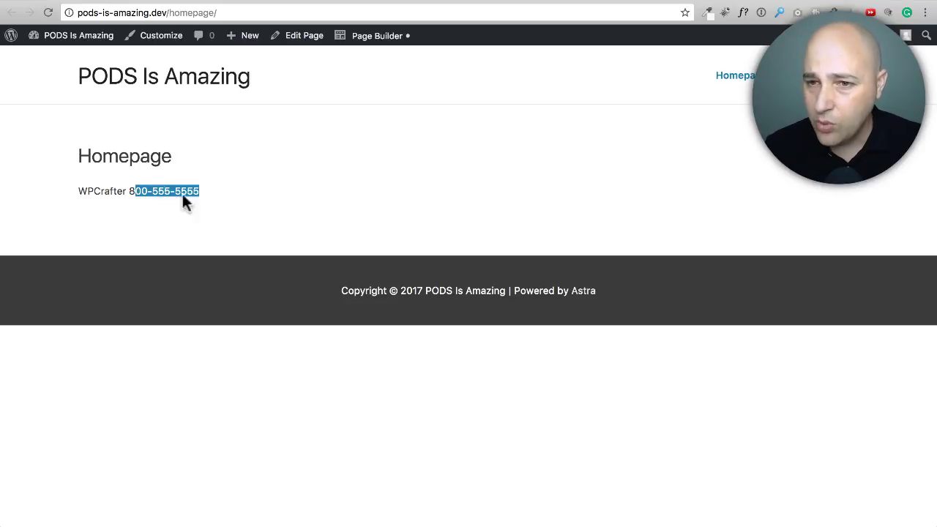
left_click(276, 183)
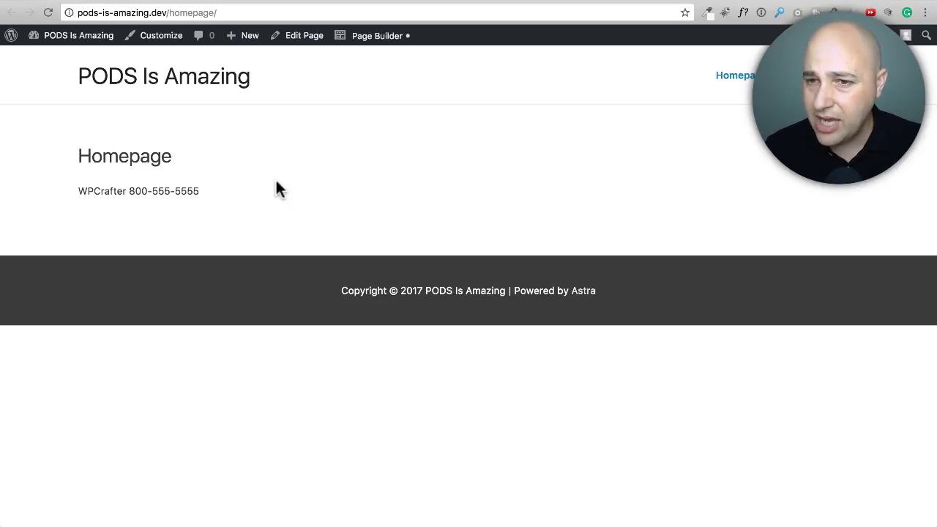
left_click(669, 1)
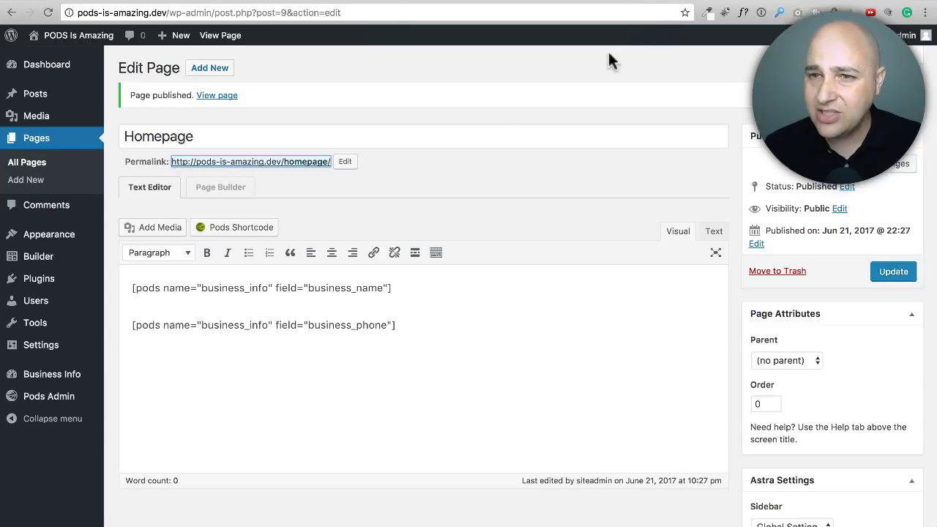
- Select the first shortcode and switch the Homepage into the page builder
left_click(402, 287)
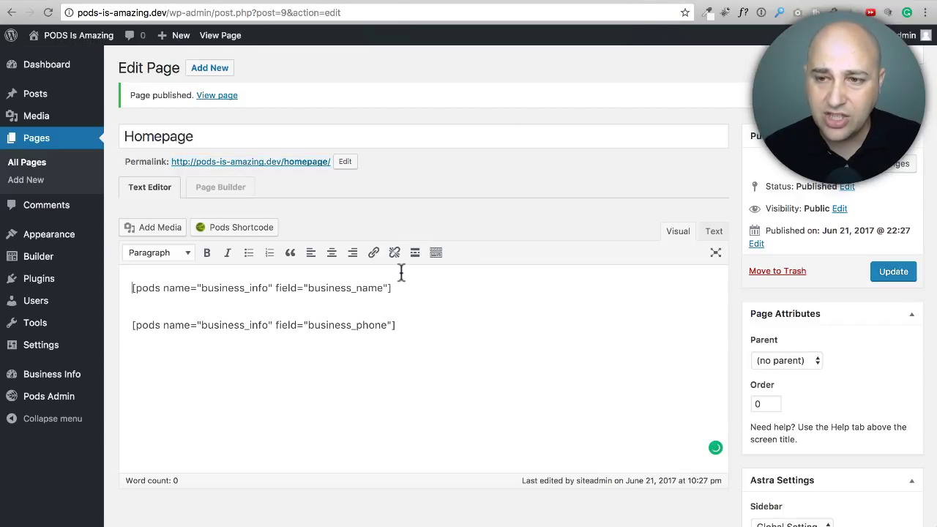
left_click_drag(392, 287, 114, 281)
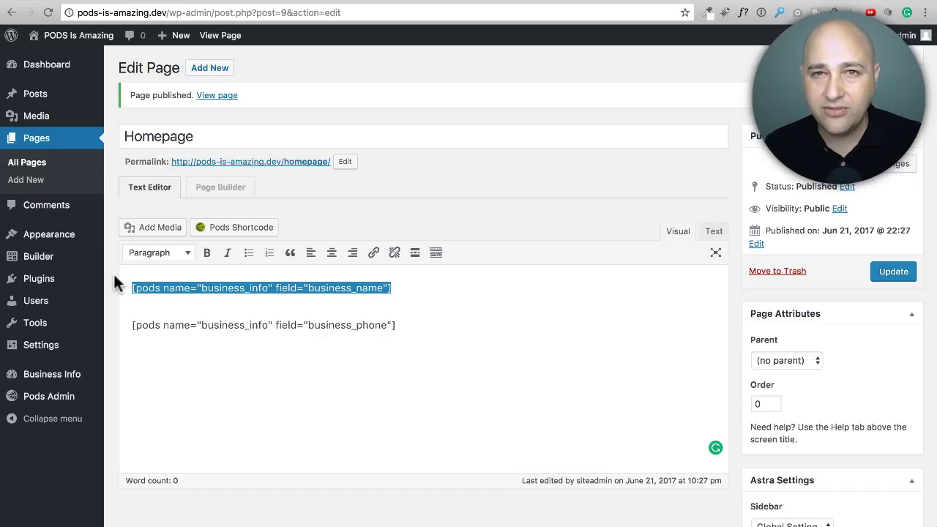
left_click(228, 189)
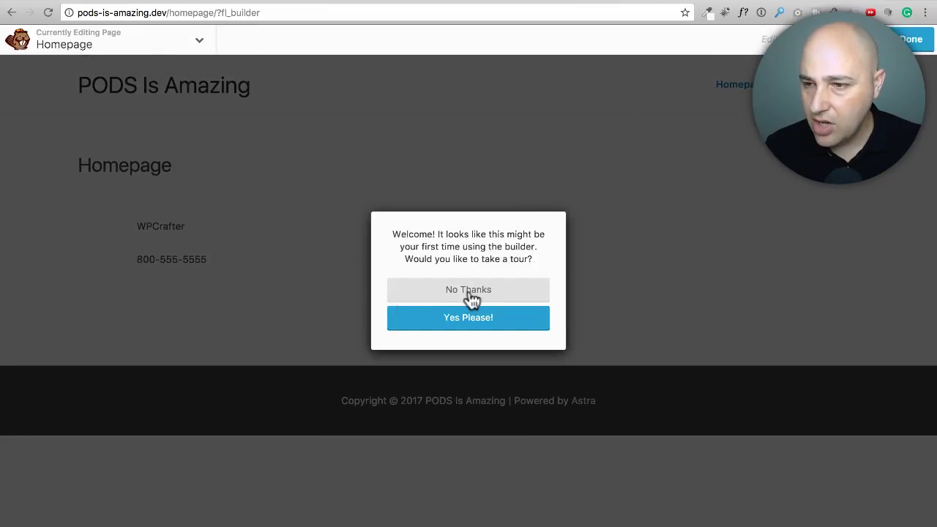
- Decline the builder tour and drag a Heading module above the WPCrafter text
left_click(470, 296)
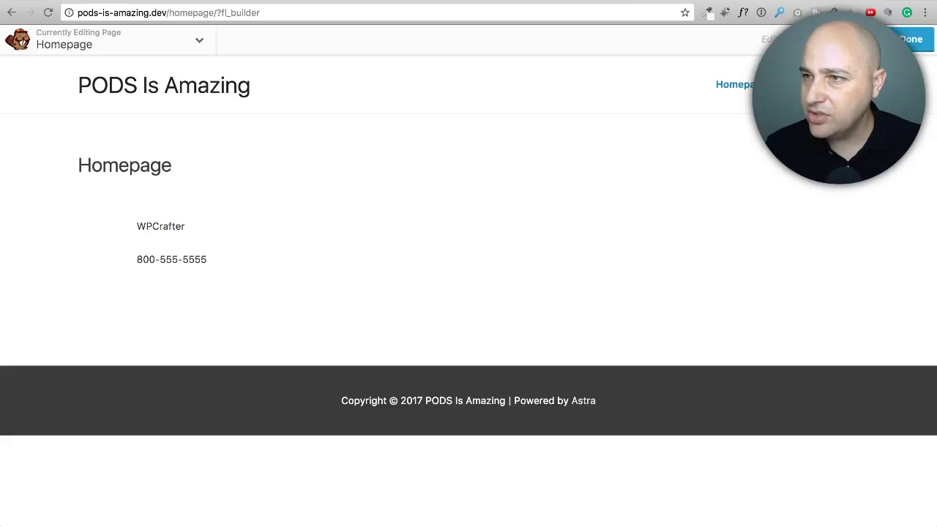
left_click(875, 39)
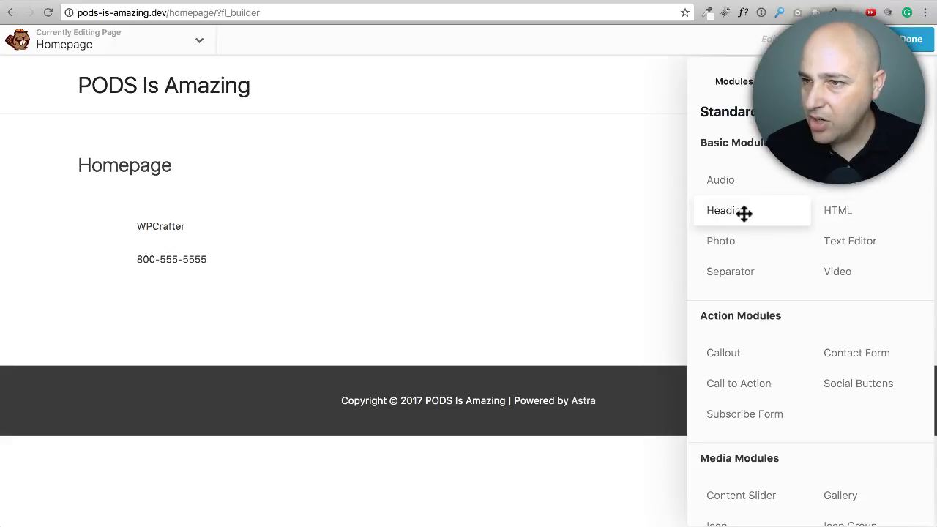
left_click_drag(743, 212, 281, 257)
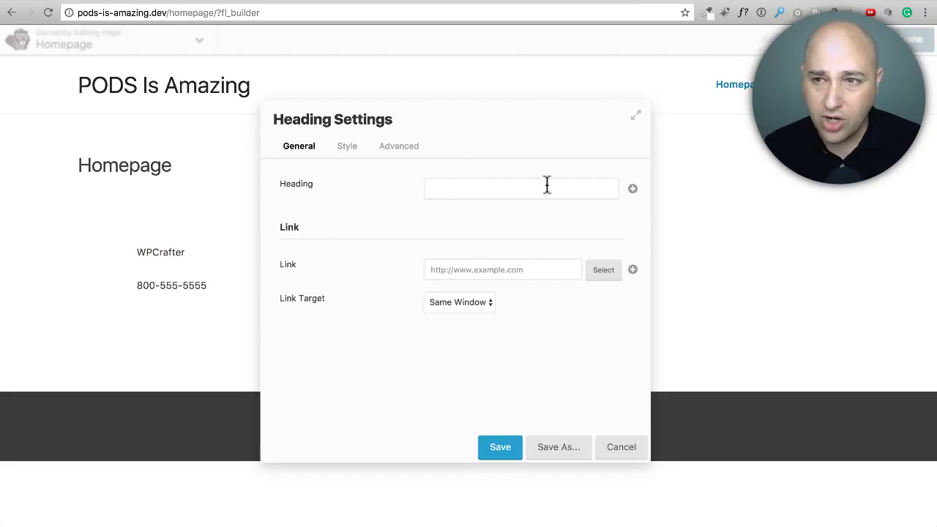
- Connect the Heading to the Pods settings field business_info: business_name and save
left_click(633, 192)
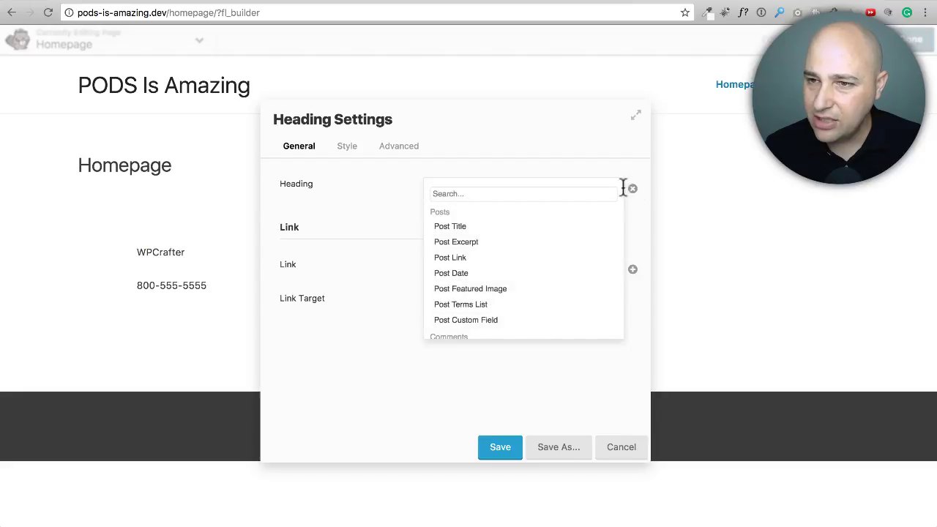
scroll(538, 245, "down", 5)
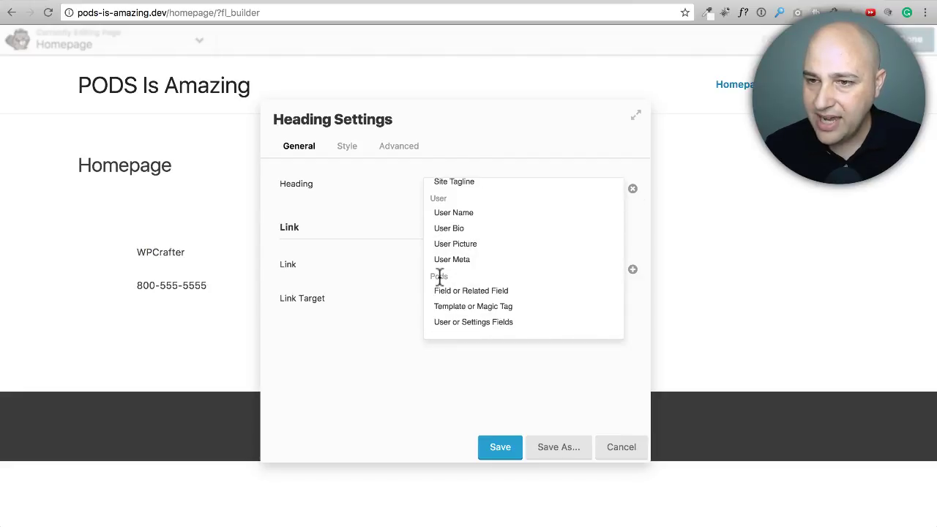
left_click_drag(430, 276, 459, 275)
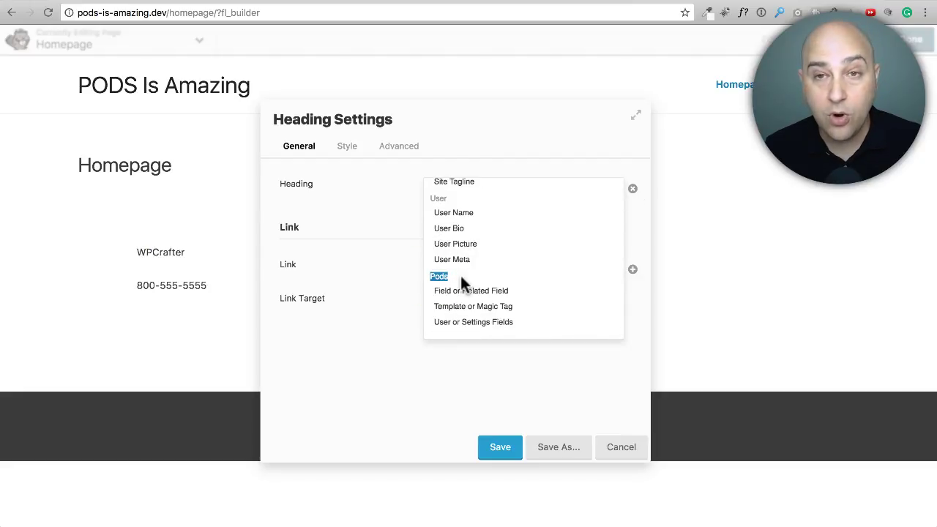
mouse_move(477, 328)
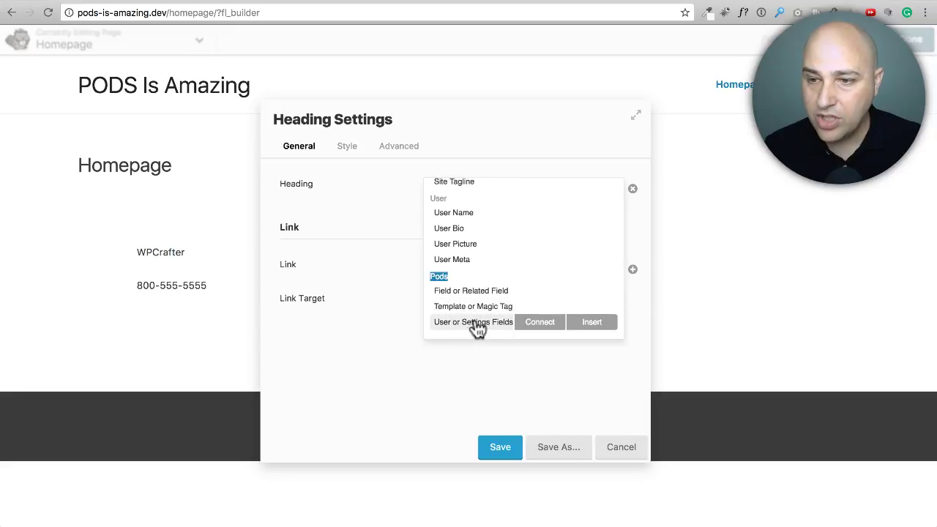
left_click(542, 323)
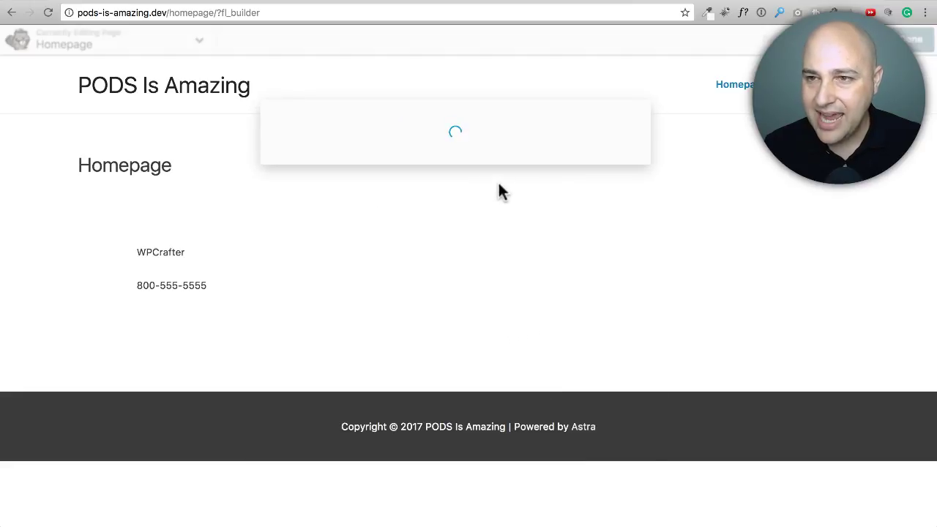
left_click(555, 163)
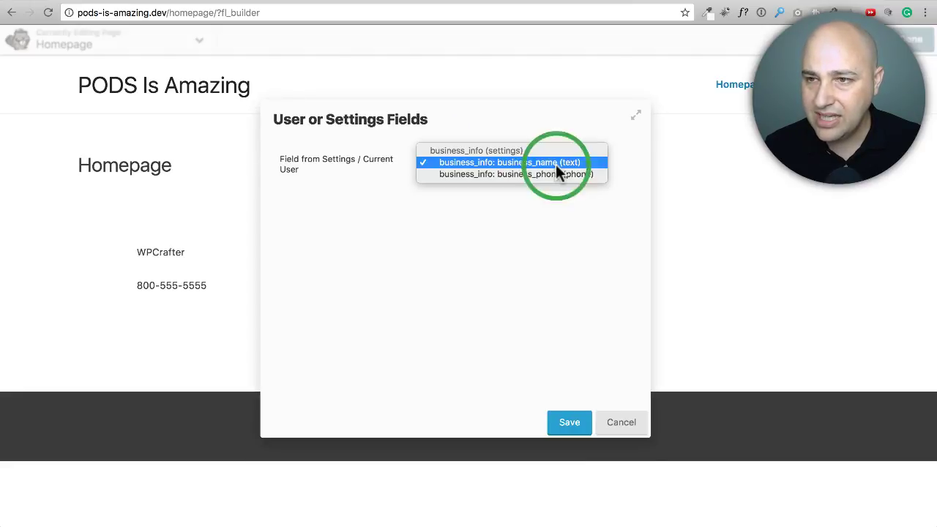
left_click(516, 164)
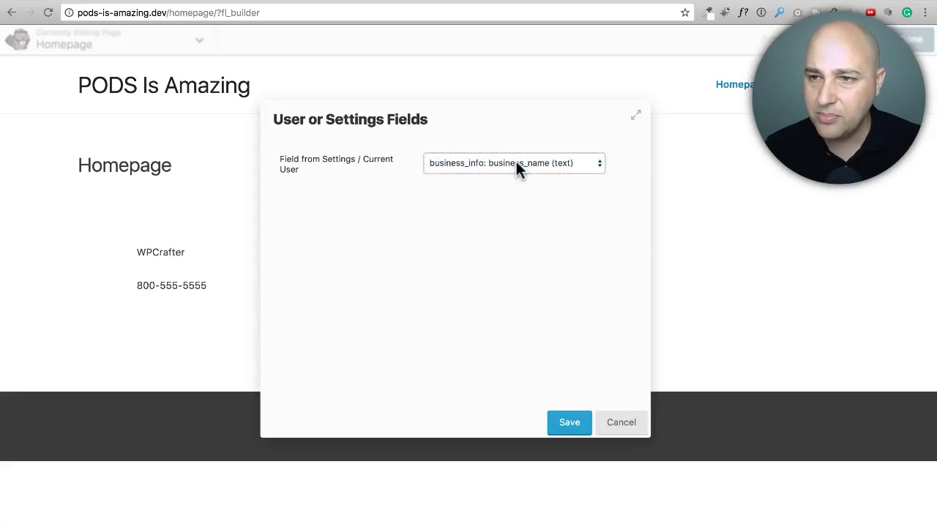
left_click(572, 423)
left_click(495, 444)
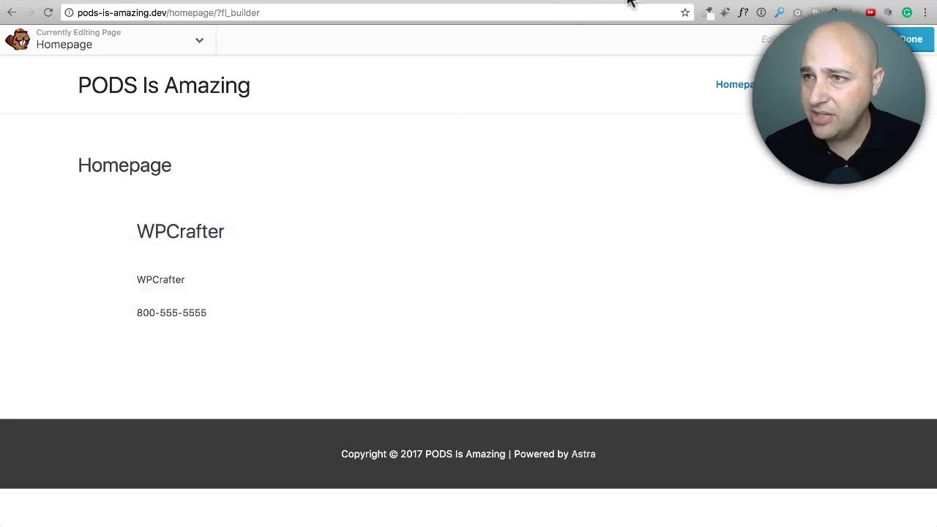
- Publish the Beaver Builder changes and return to the WordPress dashboard
left_click(919, 44)
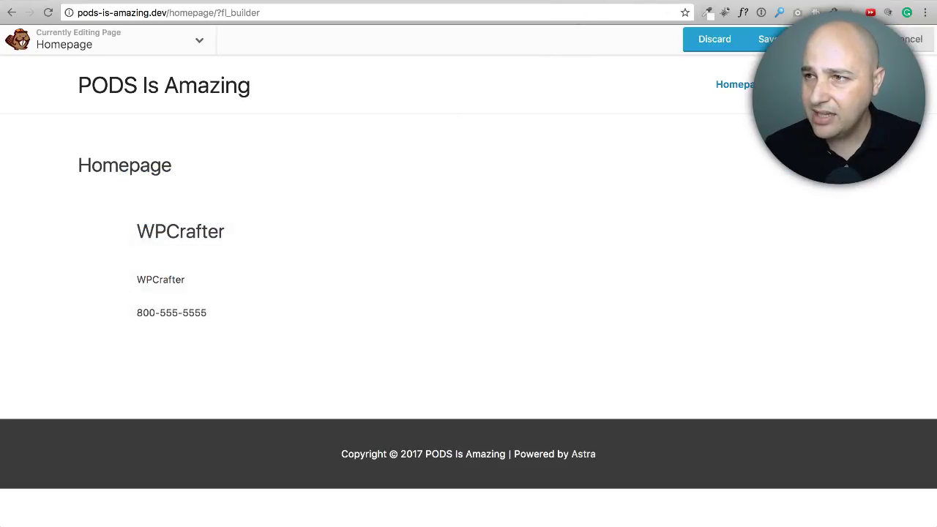
left_click(841, 39)
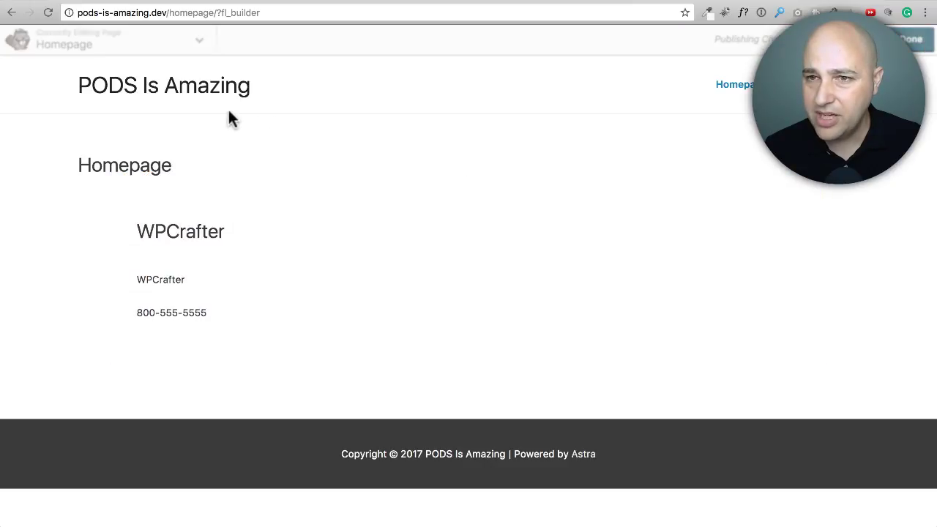
mouse_move(80, 35)
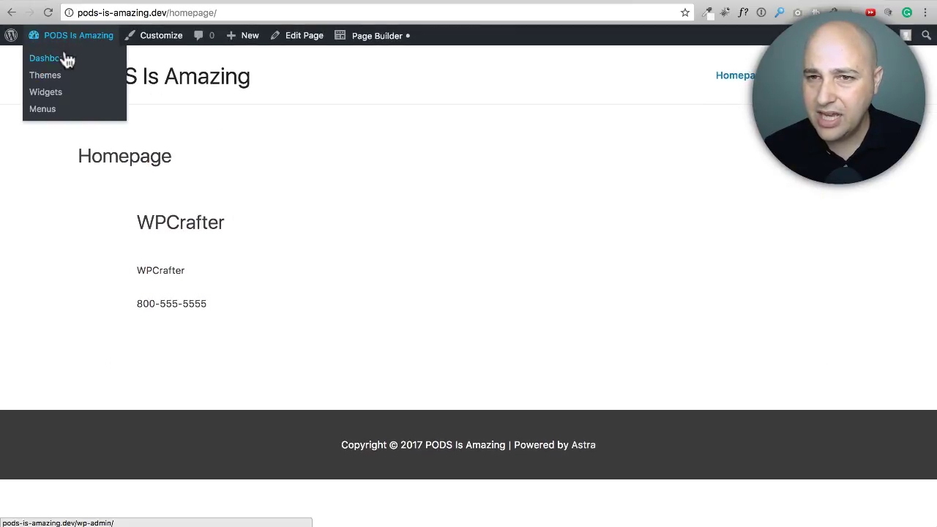
left_click(65, 60)
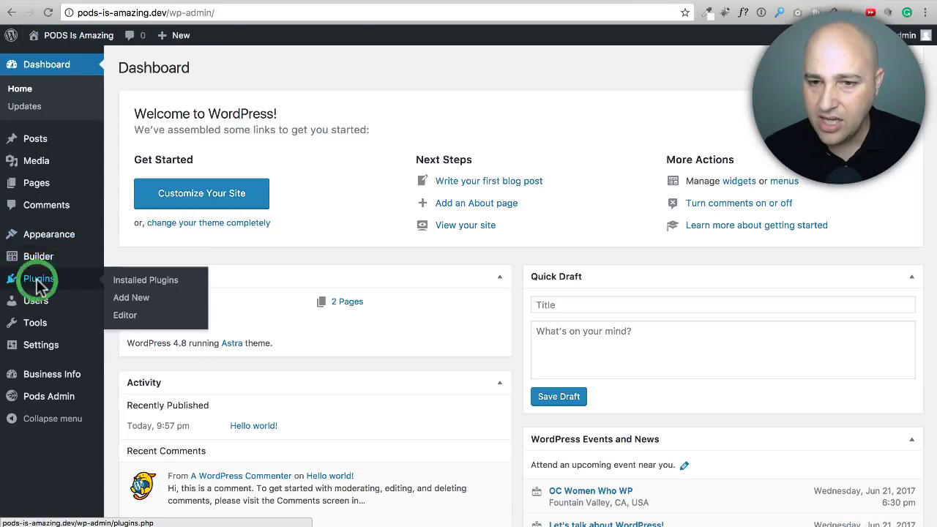
- Go to Installed Plugins to check Beaver Builder, Beaver Themer, Pods and the Pods Beaver Themer Add-On
left_click(40, 278)
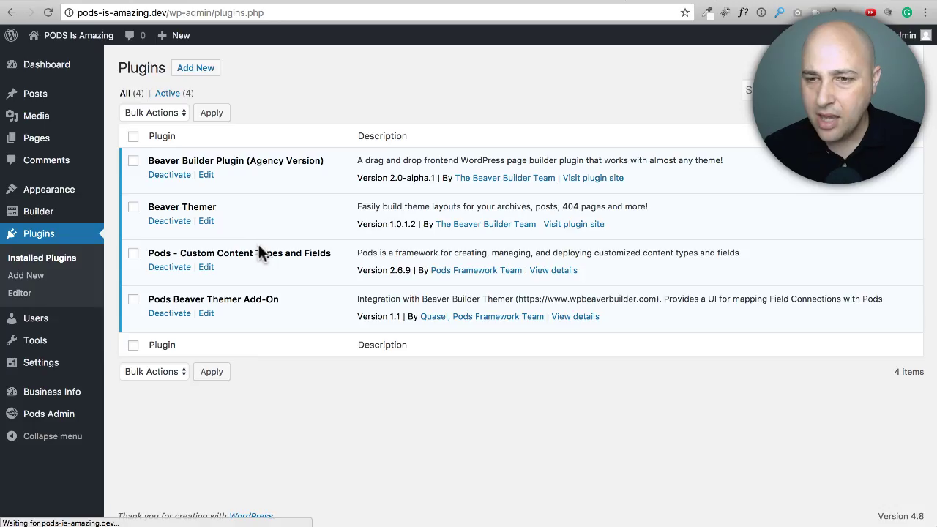